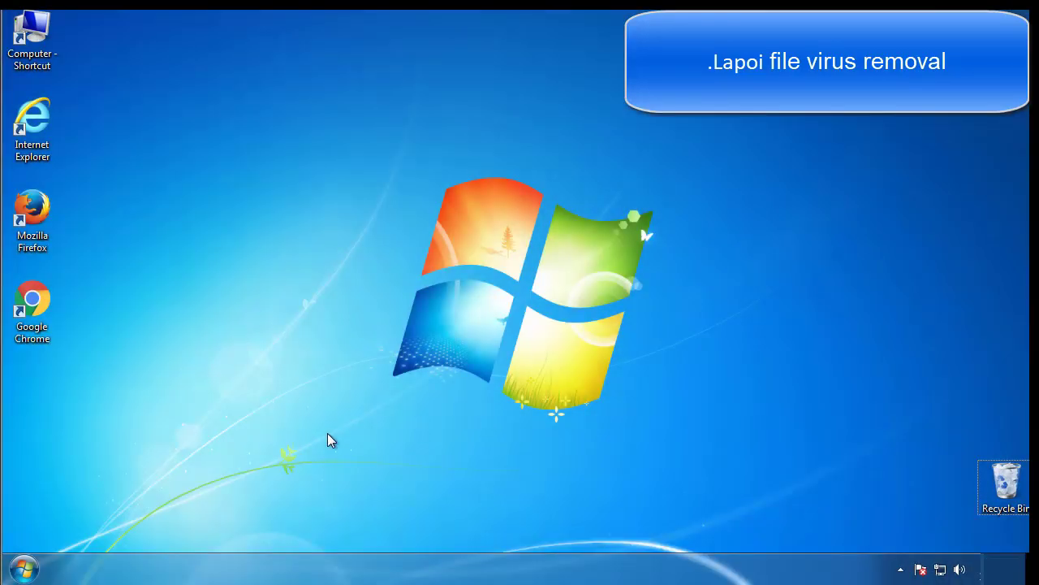
- Launch msconfig and enable Minimal Safe boot on its Boot tab
left_click(31, 568)
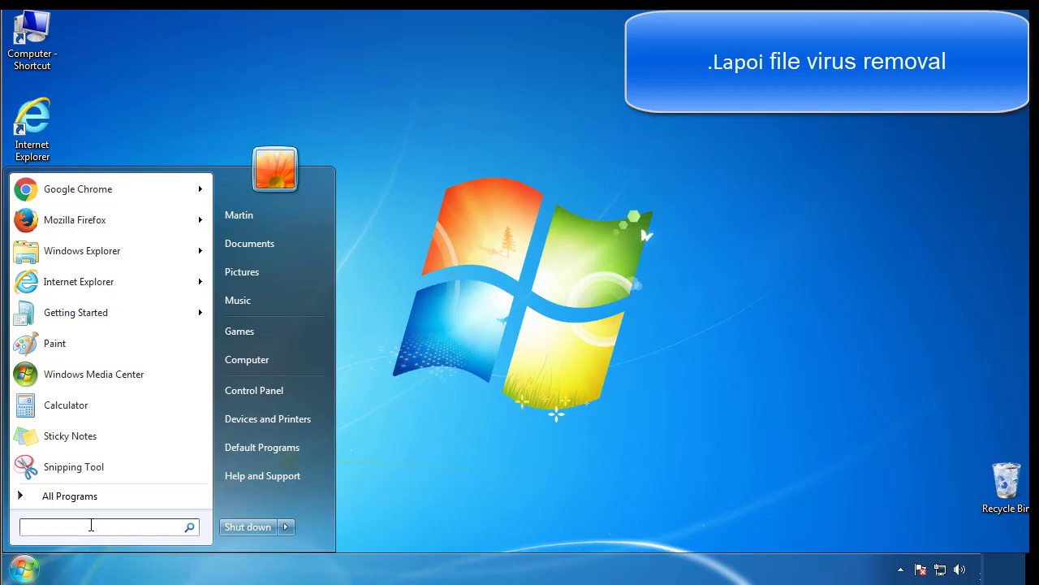
type("mscon")
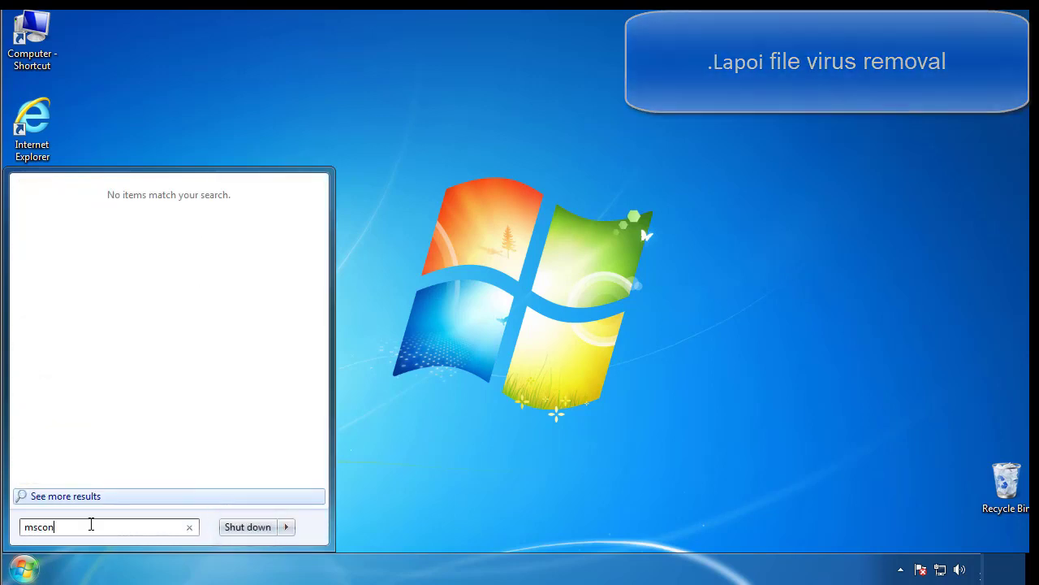
type("fig")
key("Return")
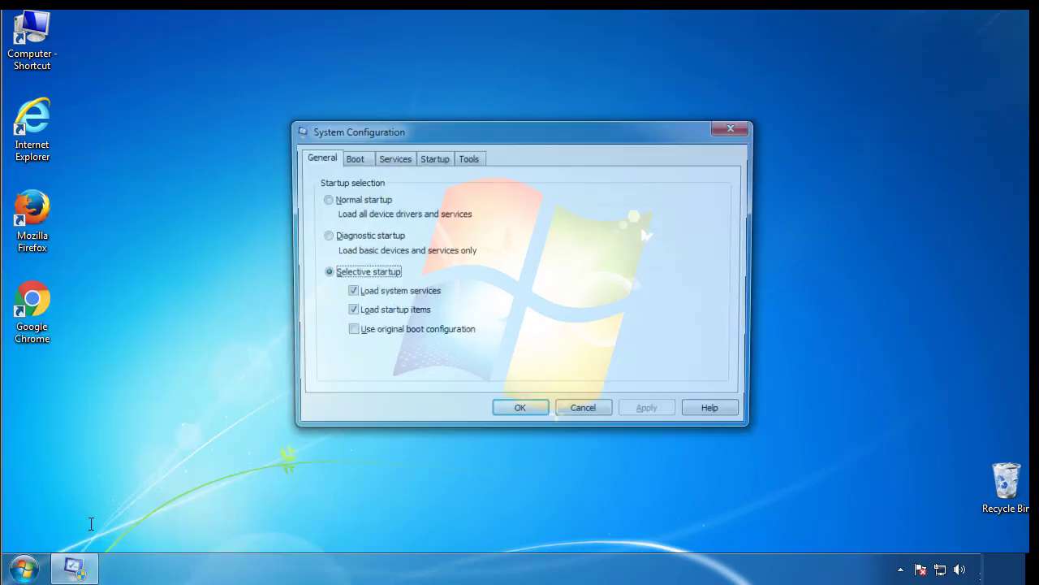
left_click(351, 158)
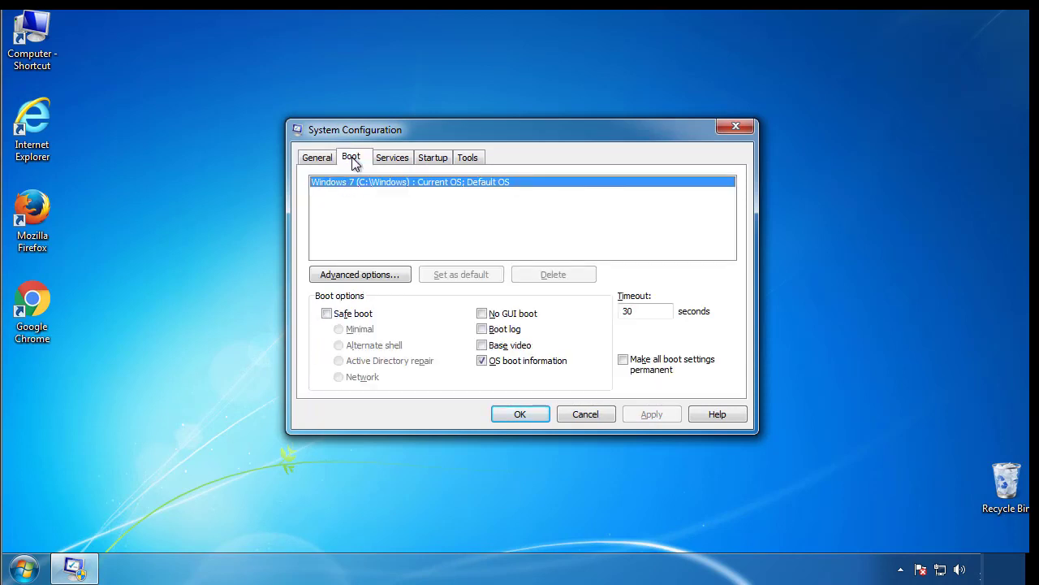
left_click(326, 313)
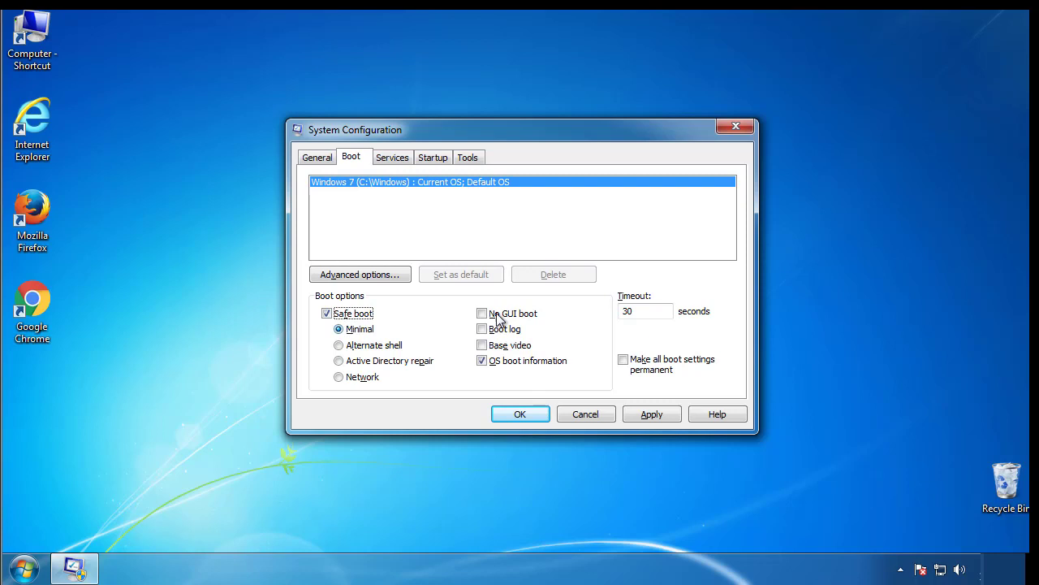
left_click(535, 423)
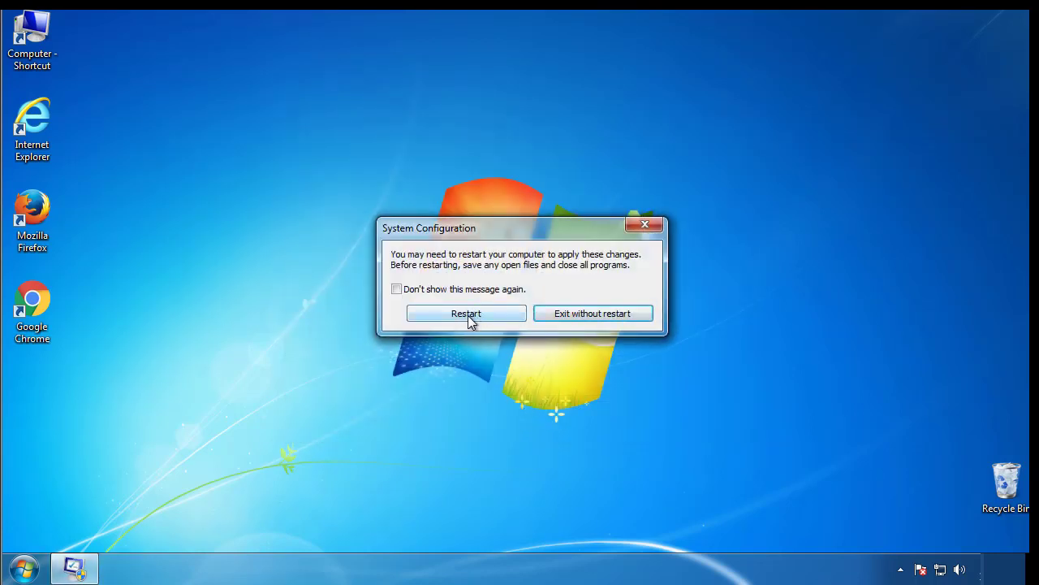
- Restart into Safe Mode, dismiss its help window, and show hidden files, folders and drives
left_click(468, 315)
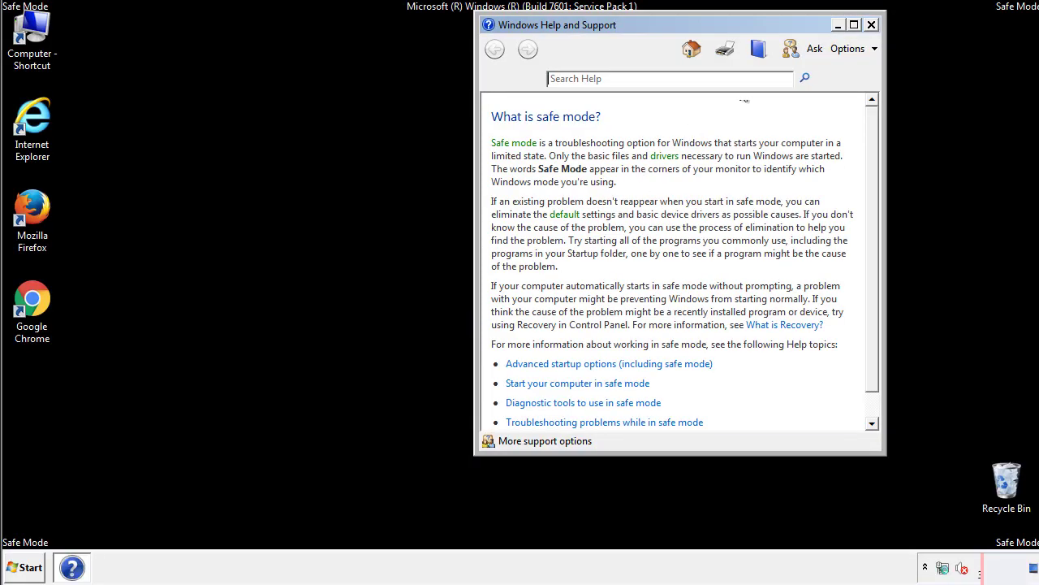
left_click(871, 24)
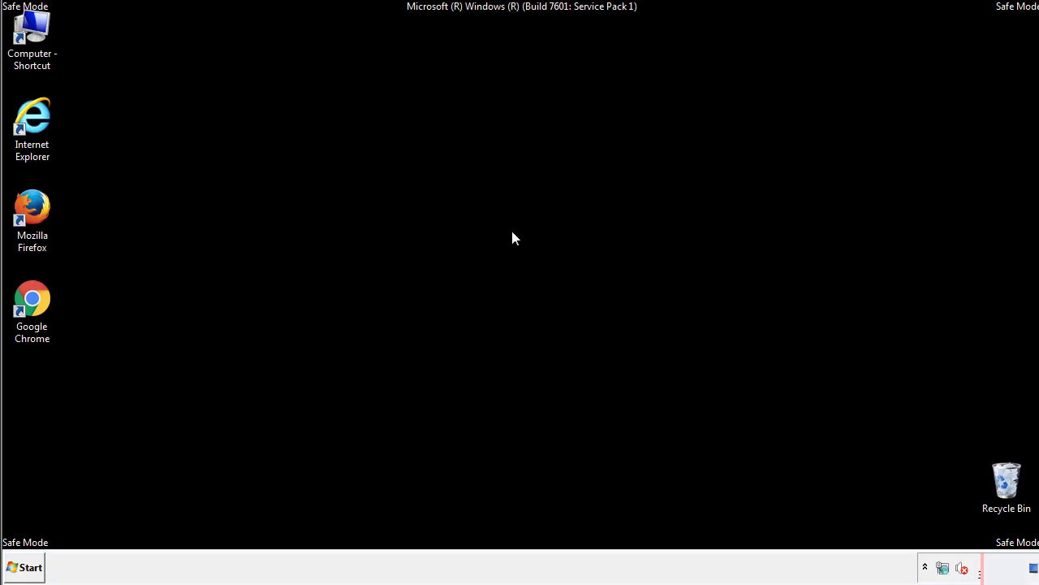
left_click(31, 566)
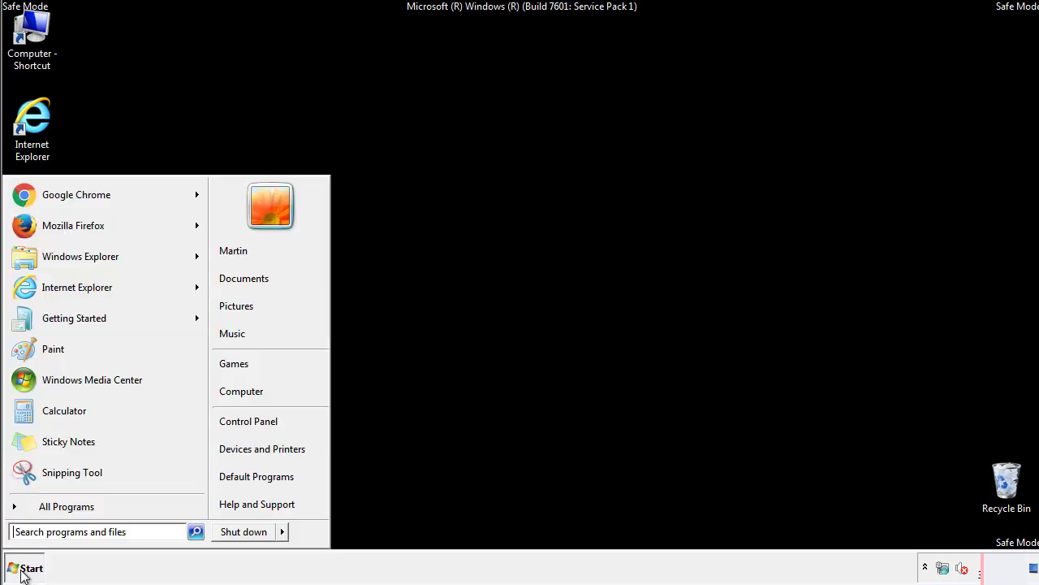
left_click(260, 419)
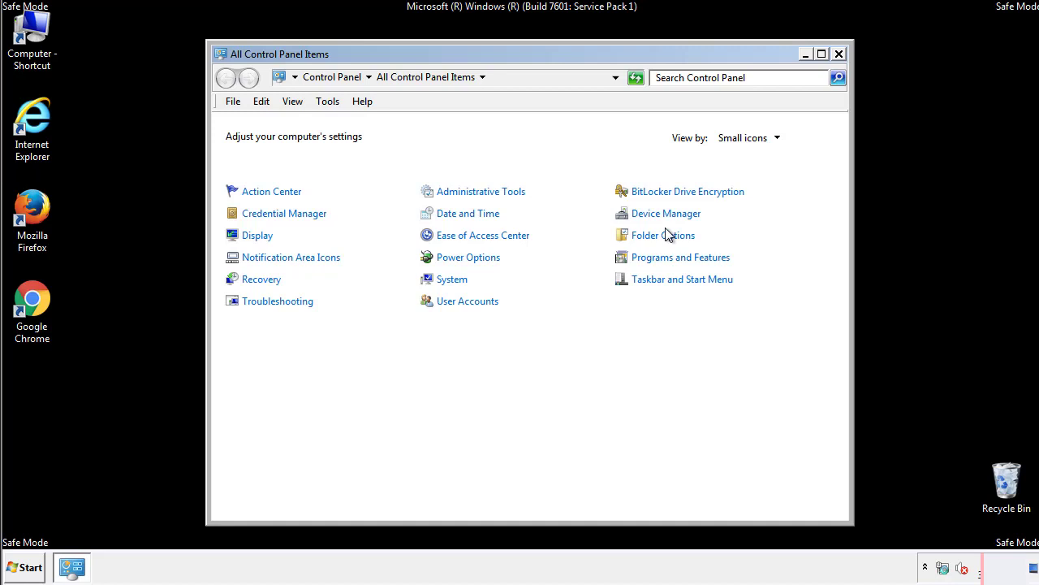
left_click(665, 236)
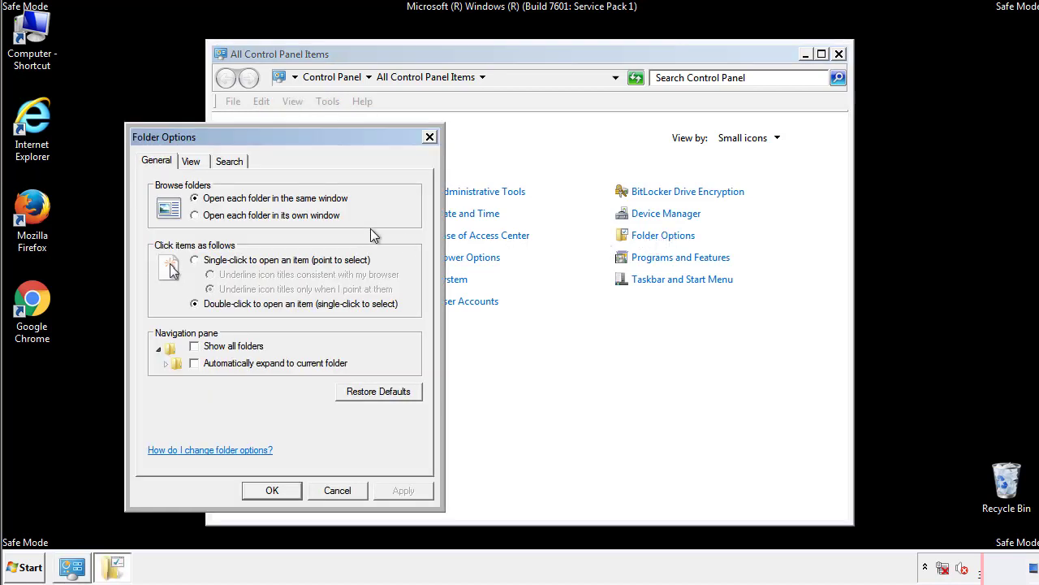
left_click(193, 163)
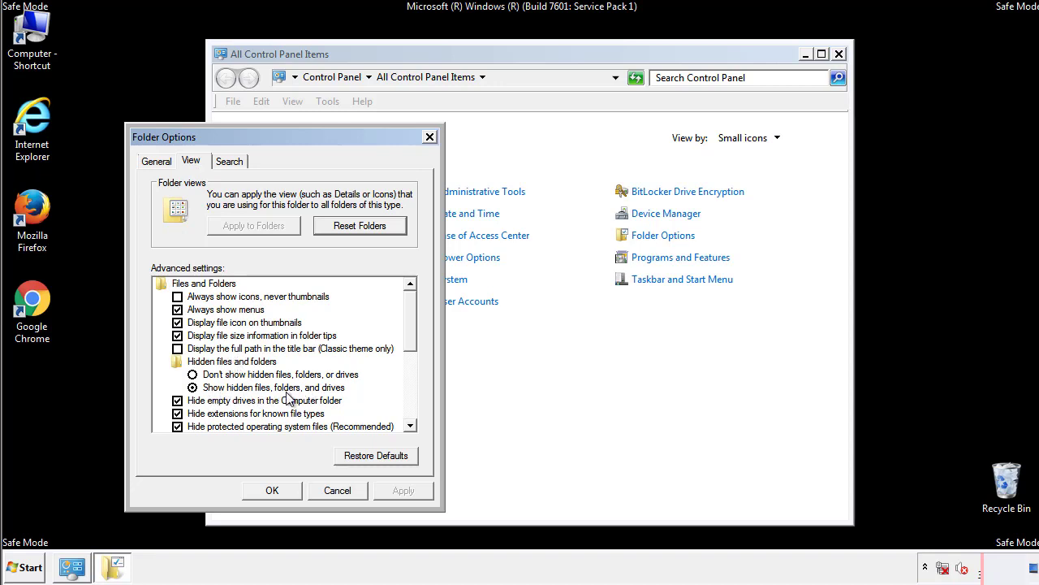
left_click(280, 488)
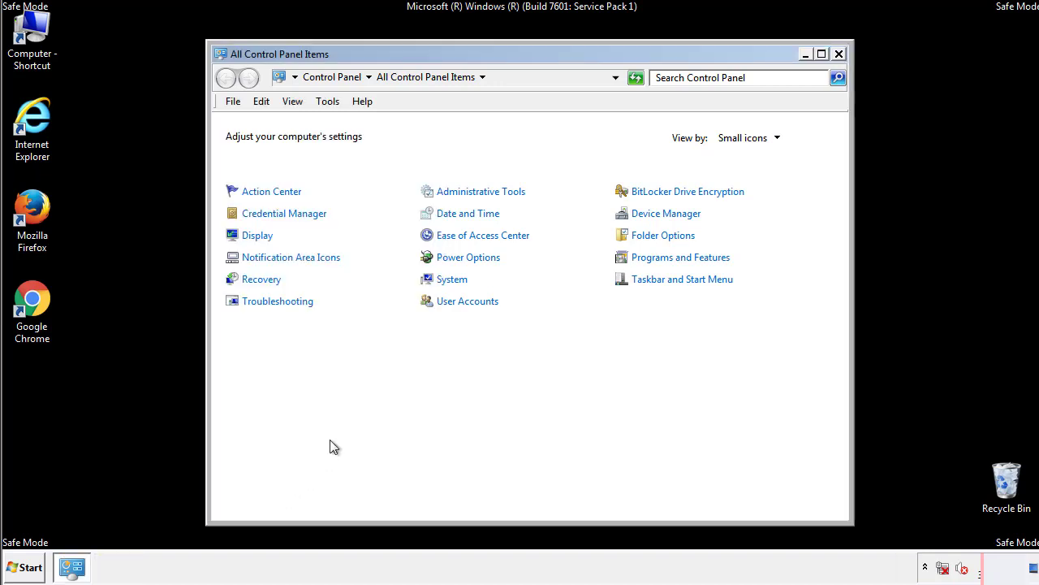
- Close Control Panel and browse Computer to C:\Windows, scrolling down to System32
left_click(840, 54)
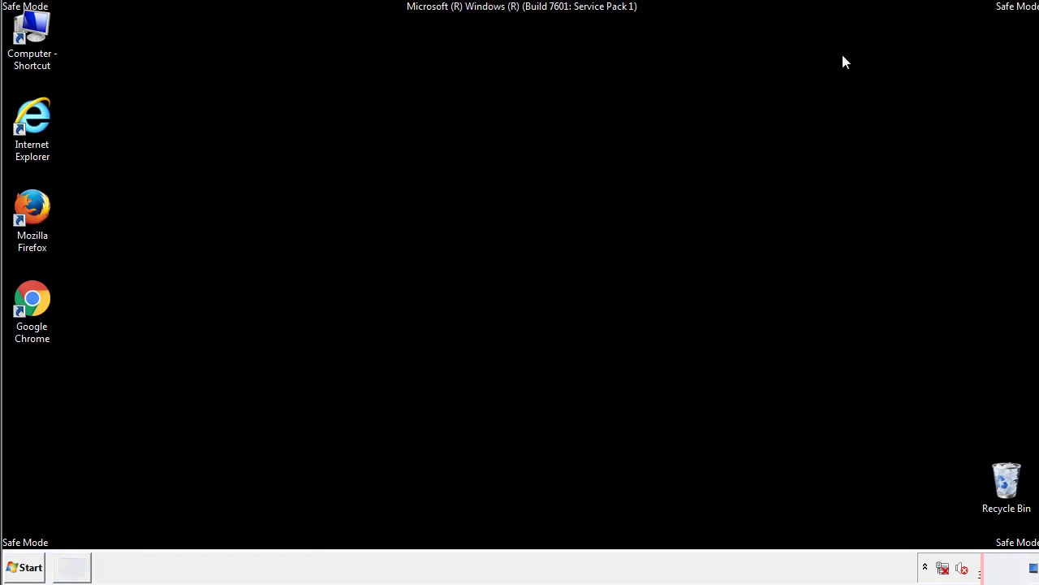
double_click(41, 31)
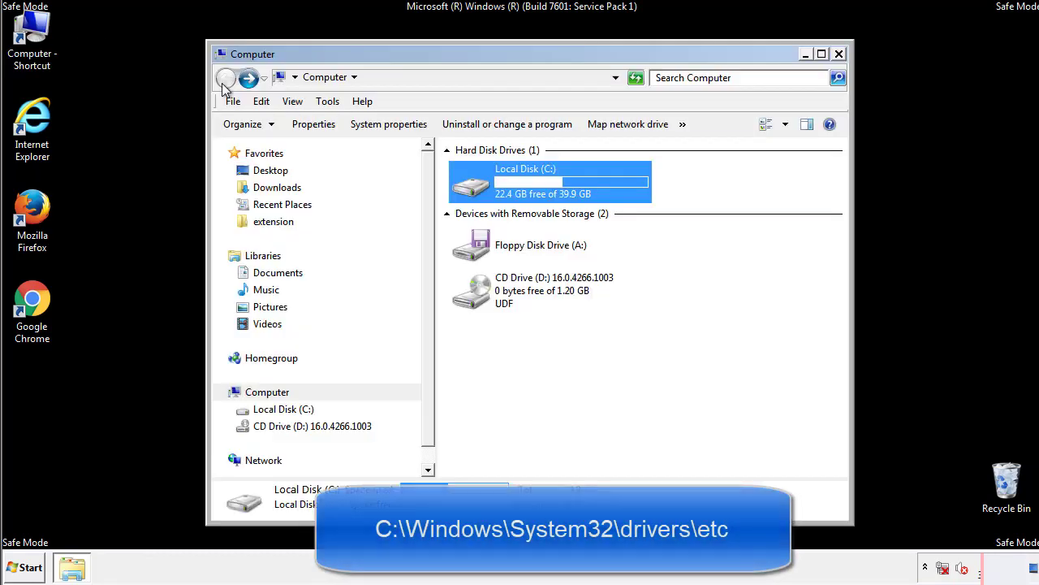
double_click(477, 186)
left_click(475, 299)
double_click(475, 299)
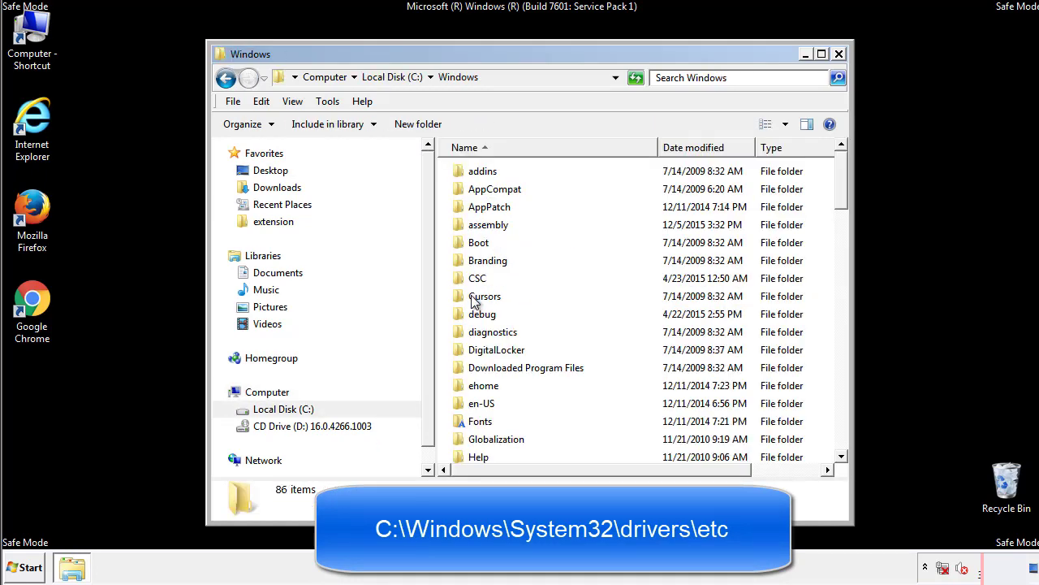
scroll(480, 366, "down", 2)
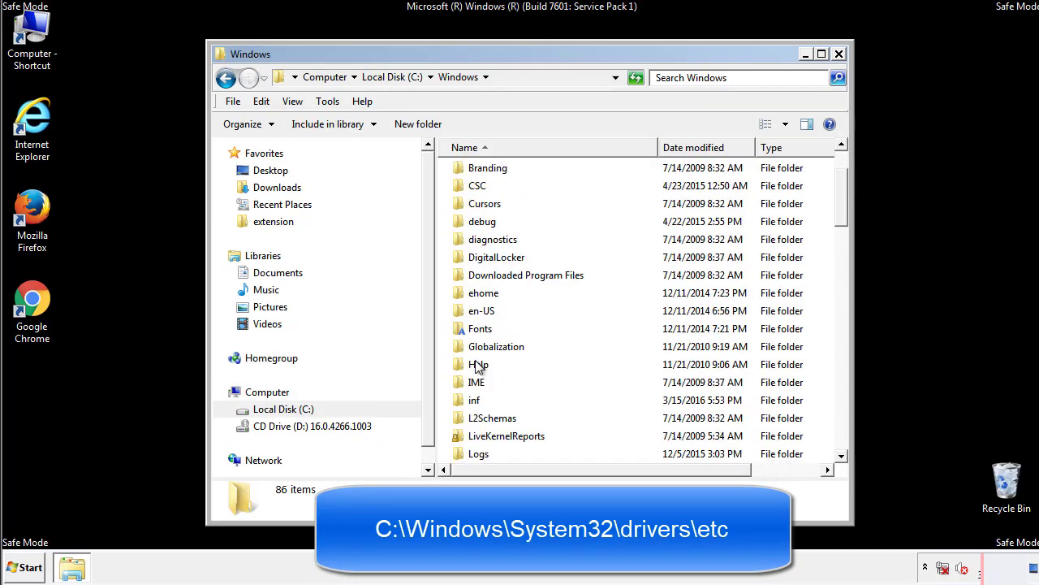
scroll(479, 367, "down", 2)
scroll(479, 367, "down", 2)
scroll(479, 367, "down", 3)
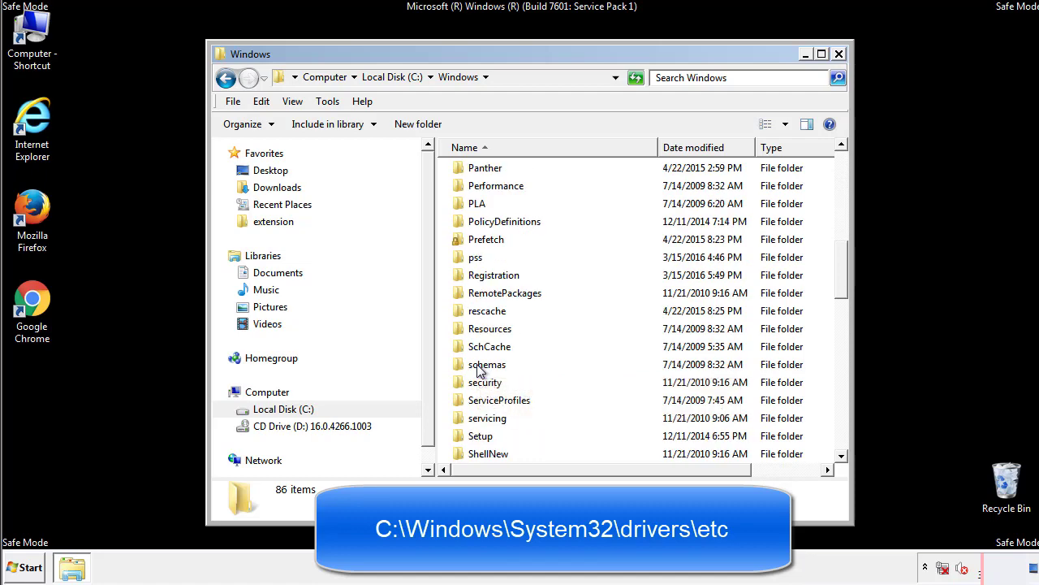
scroll(479, 370, "down", 2)
- Go through System32 > drivers > etc and open the hosts file
double_click(491, 418)
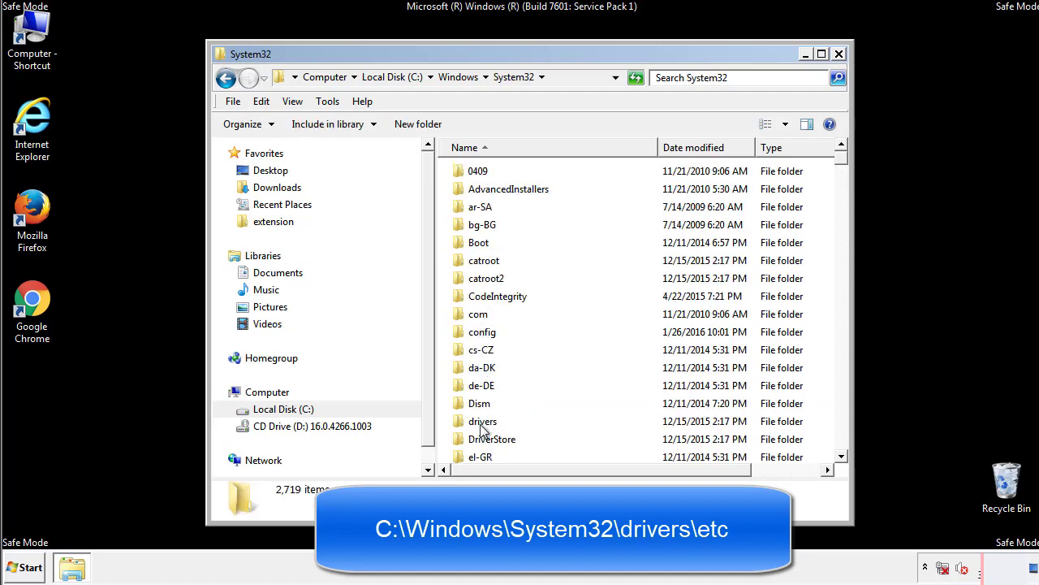
double_click(481, 424)
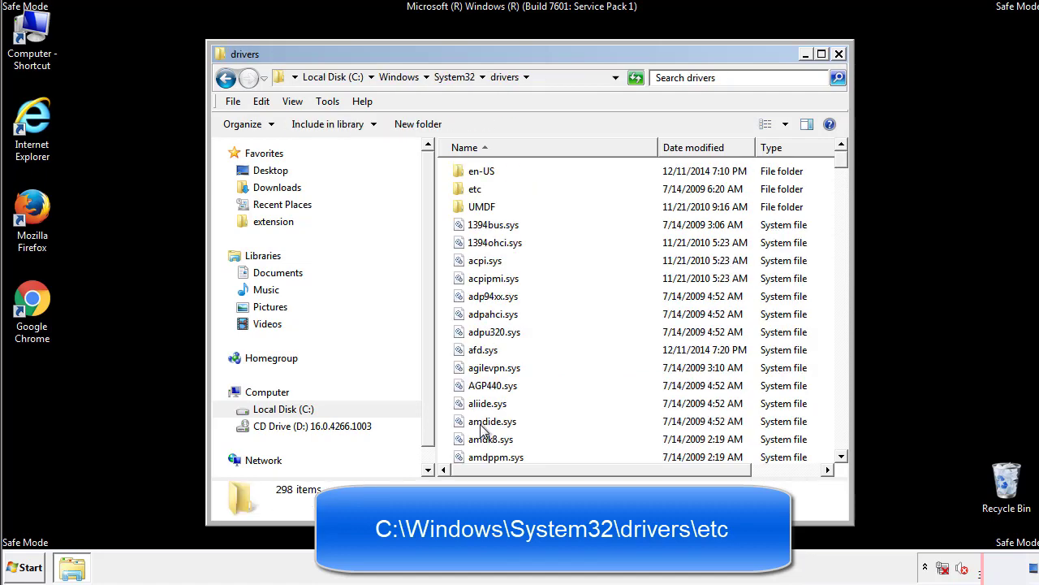
double_click(467, 192)
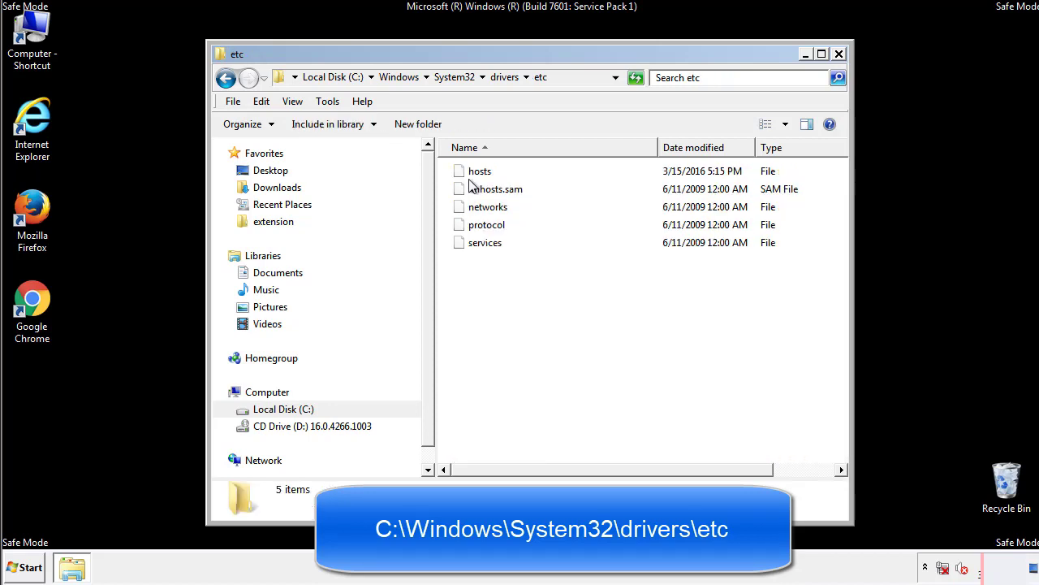
double_click(473, 172)
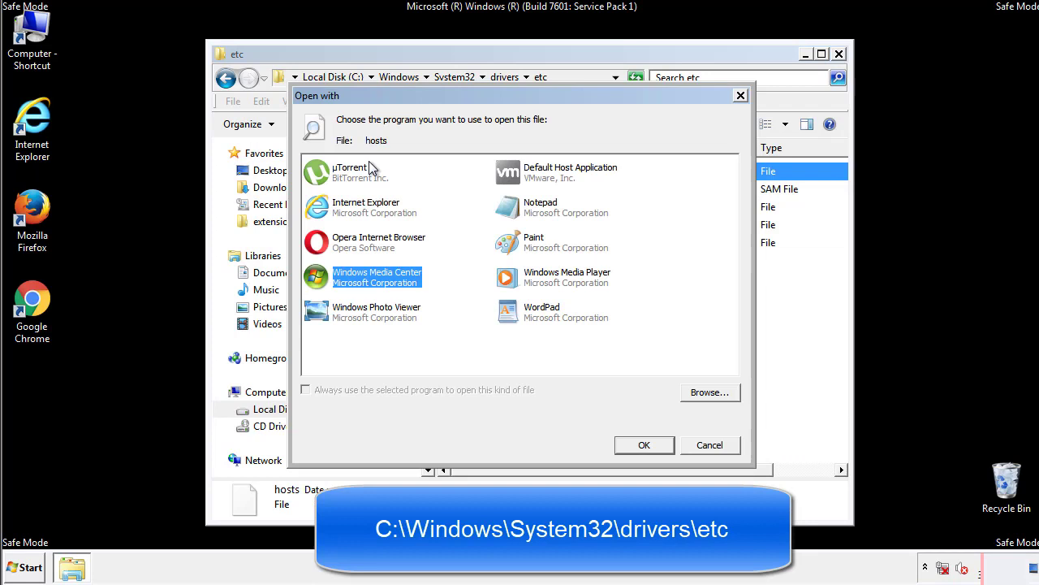
- Open the hosts file in Notepad and bring its window fully into view
left_click(527, 212)
left_click(641, 441)
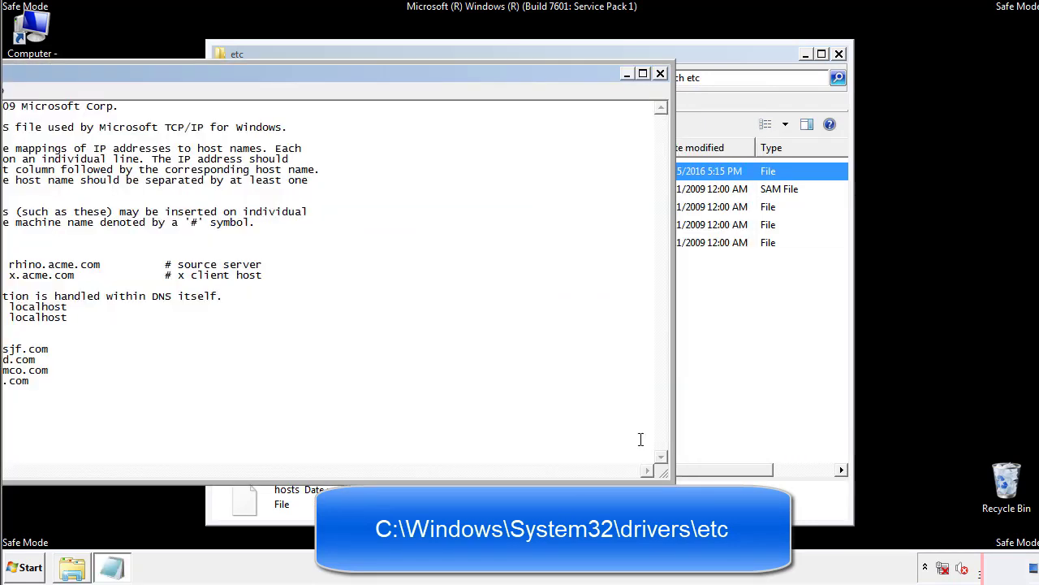
left_click_drag(425, 79, 662, 95)
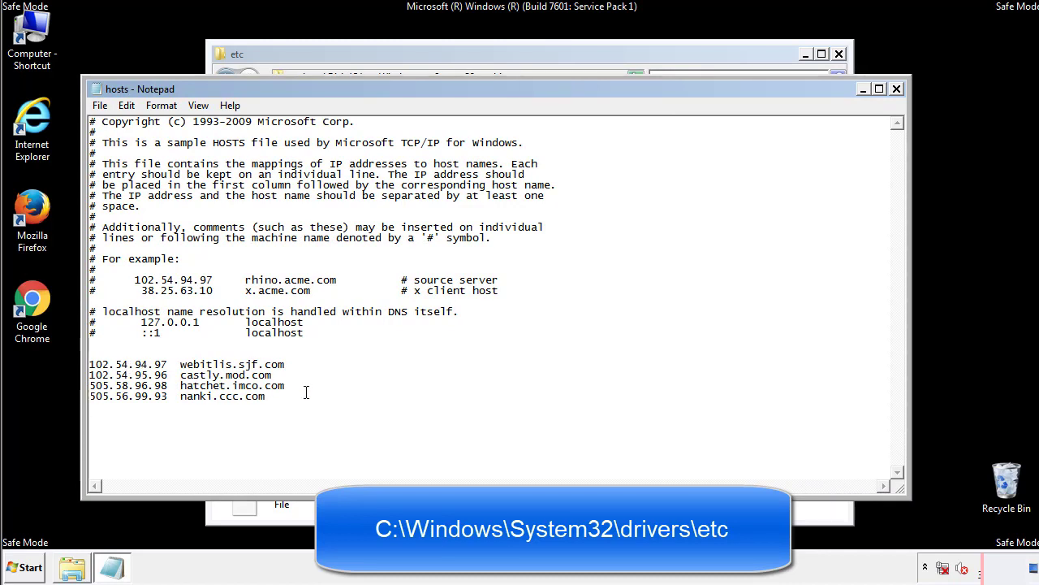
- Delete the four added host entries, save hosts, and close Notepad and Explorer
left_click_drag(290, 398, 89, 364)
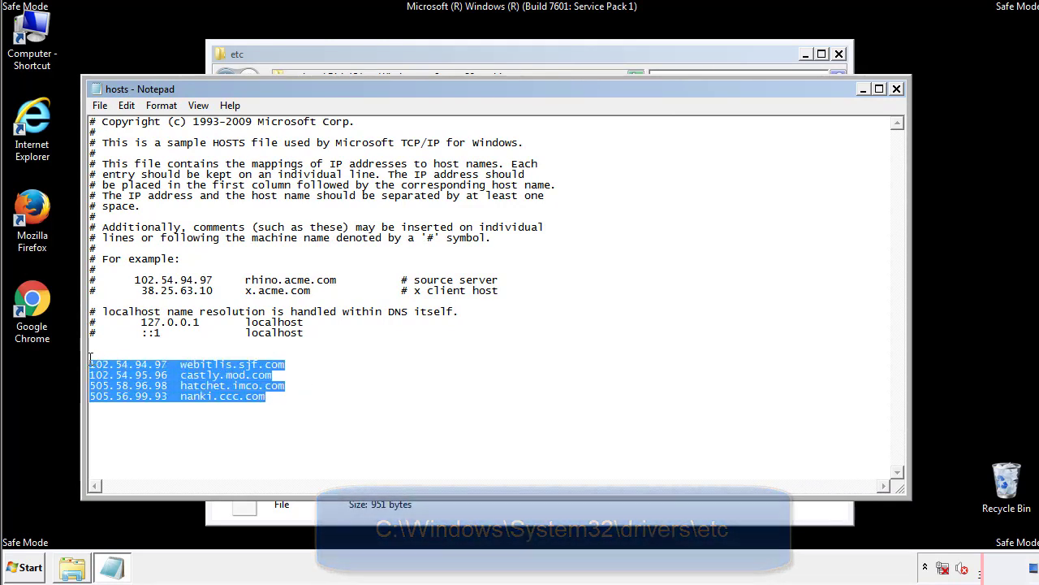
key("Delete")
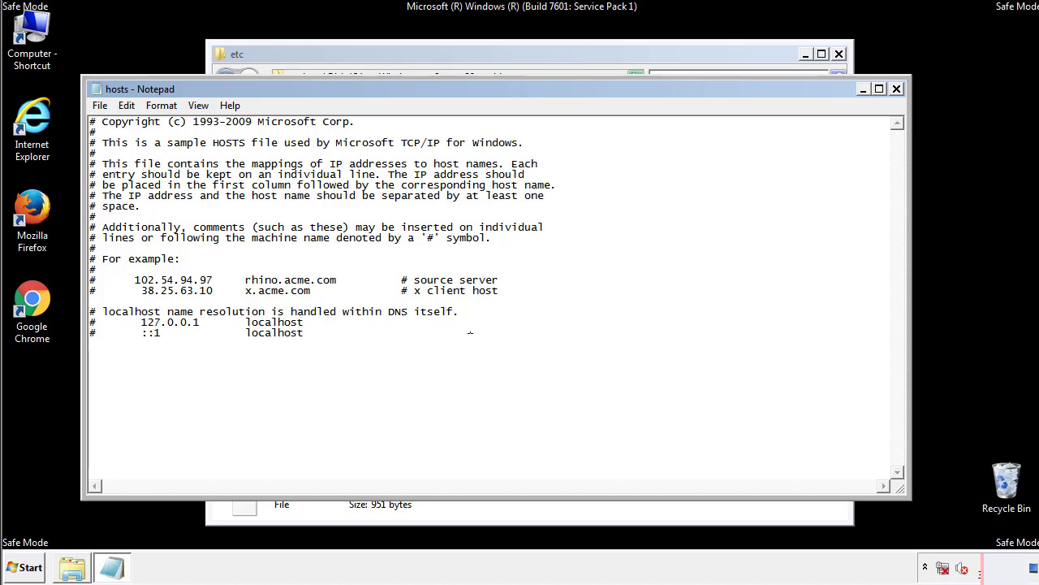
left_click(898, 90)
left_click(458, 298)
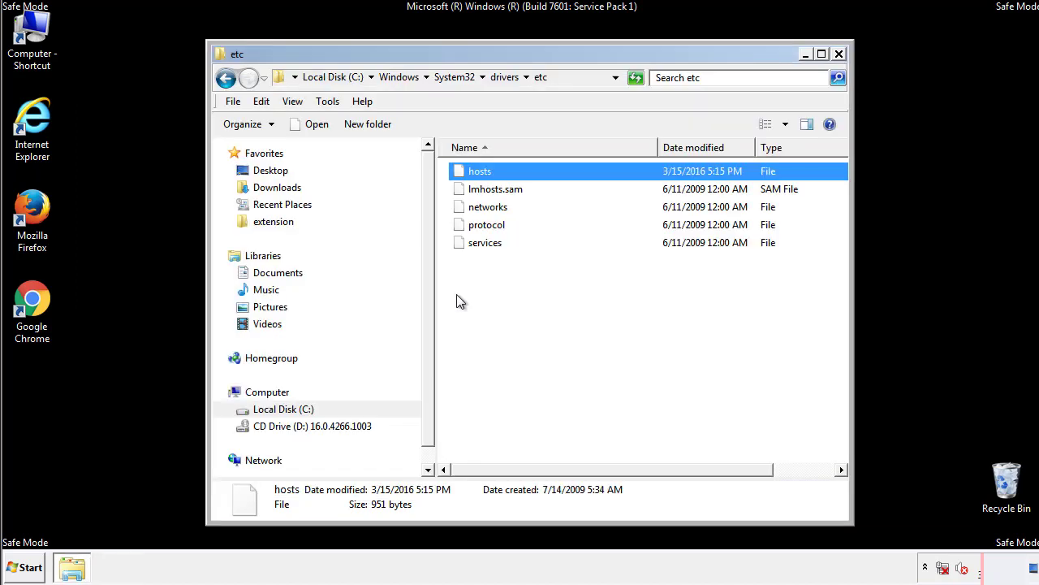
left_click(456, 302)
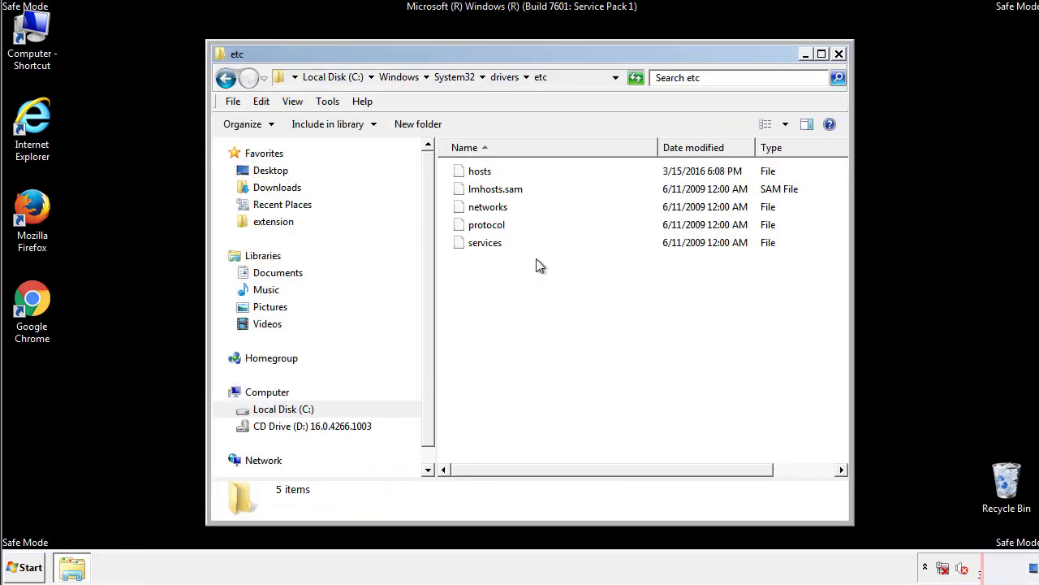
left_click(838, 56)
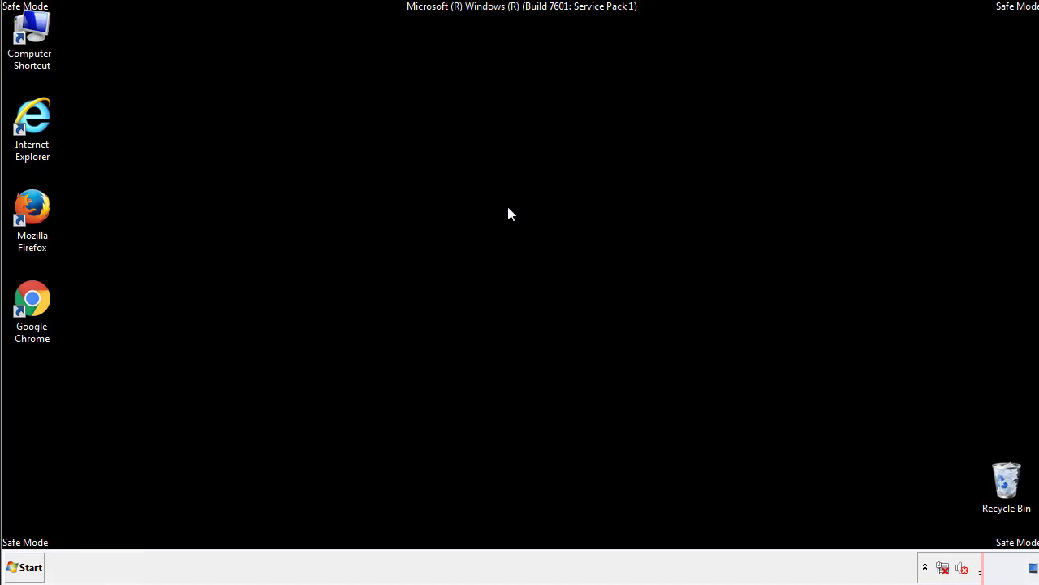
- Open the Startup folder from All Programs in an Explorer window
left_click(24, 567)
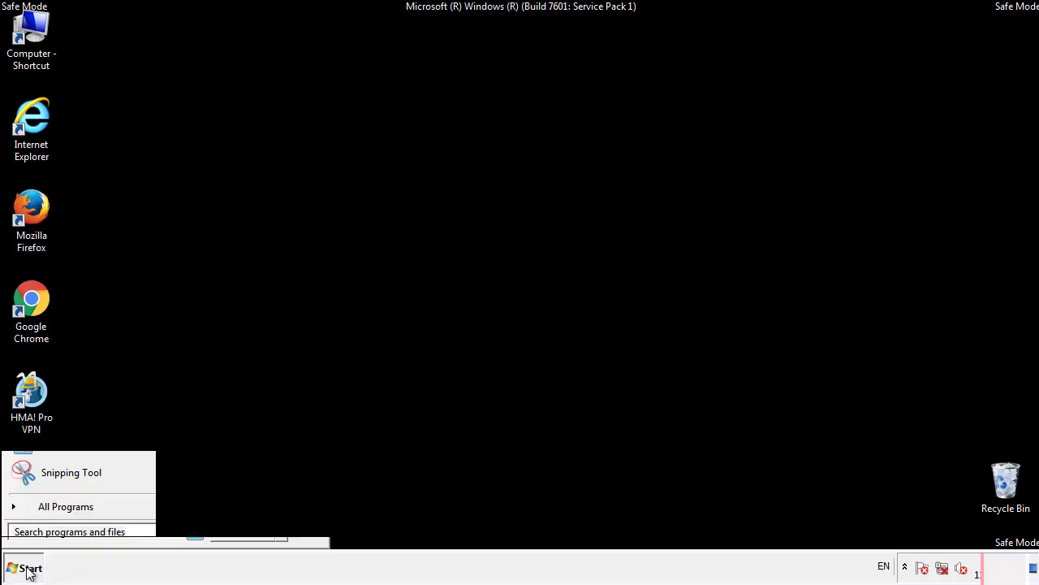
left_click(46, 512)
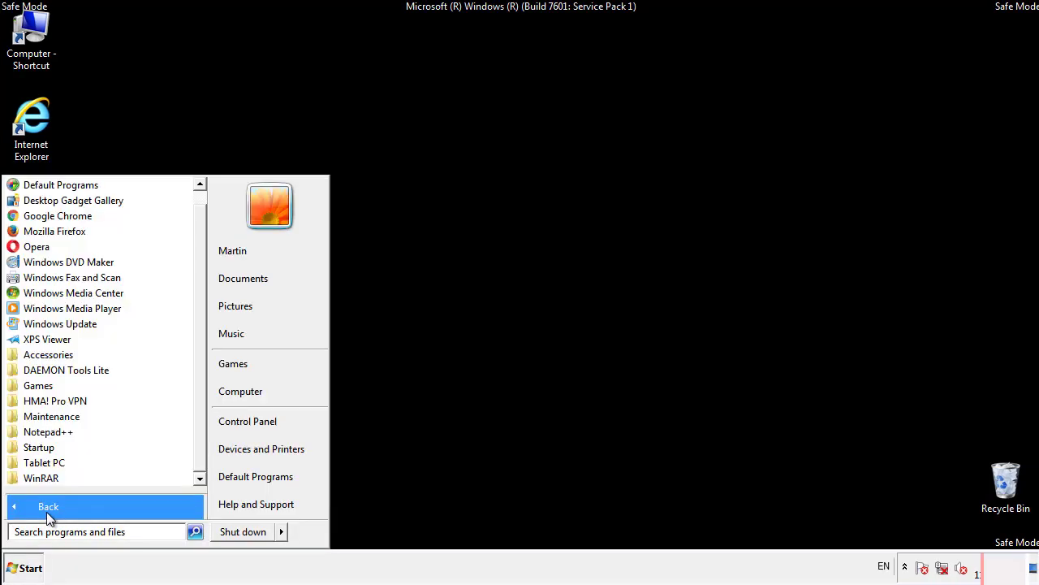
right_click(40, 445)
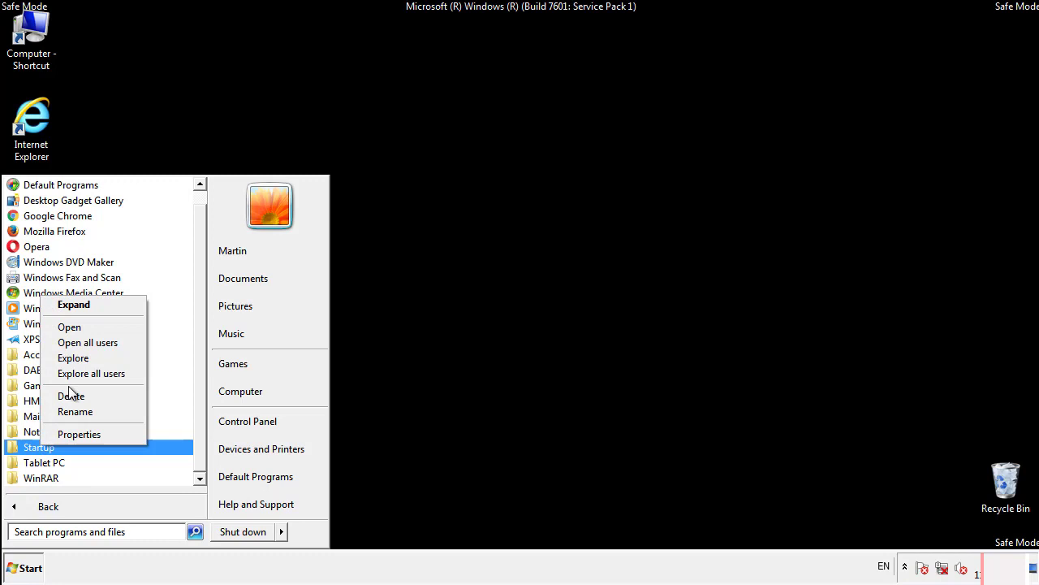
left_click(78, 327)
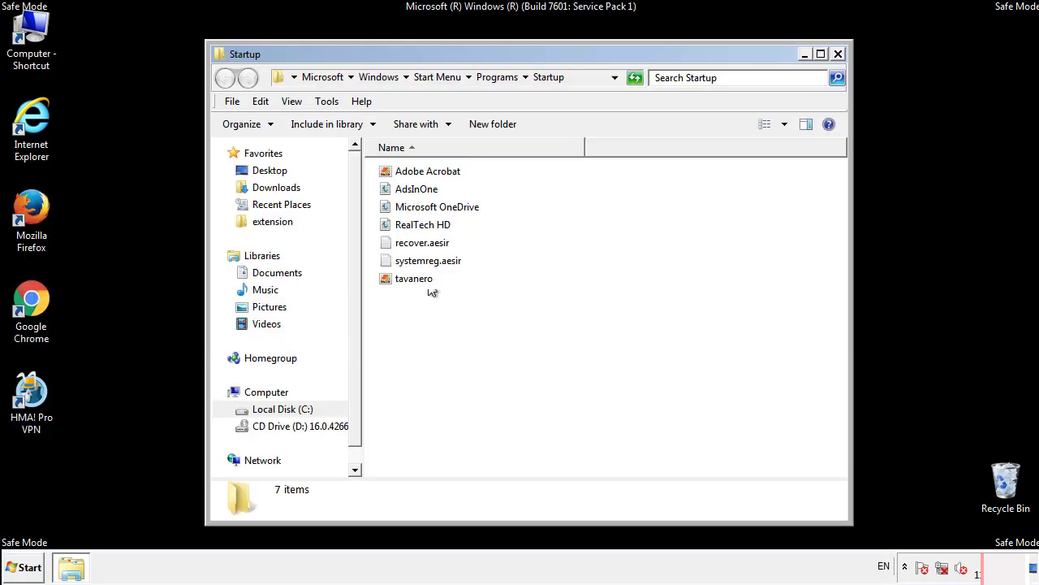
- Delete AdsInOne, recover.aesir, systemreg.aesir and tavanero to the Recycle Bin, then close the folder
left_click(423, 192)
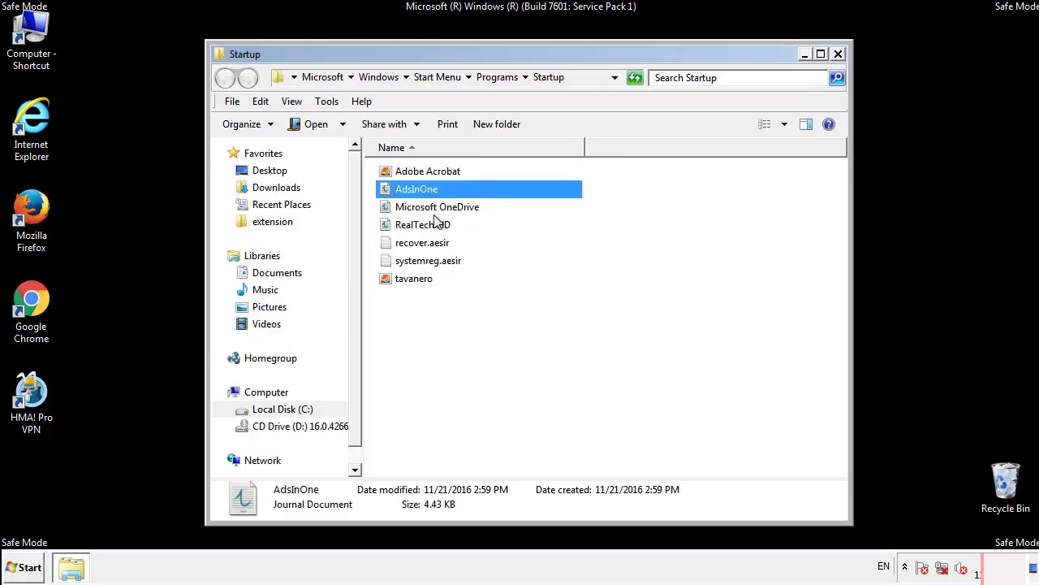
left_click(423, 244, "ctrl")
left_click(429, 261, "ctrl")
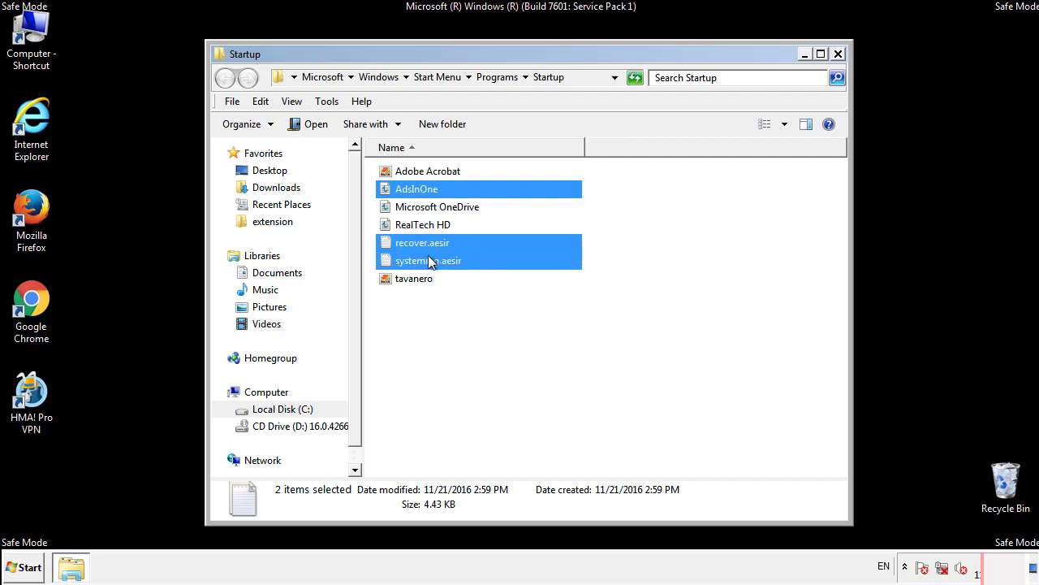
left_click(415, 278, "ctrl")
right_click(411, 279)
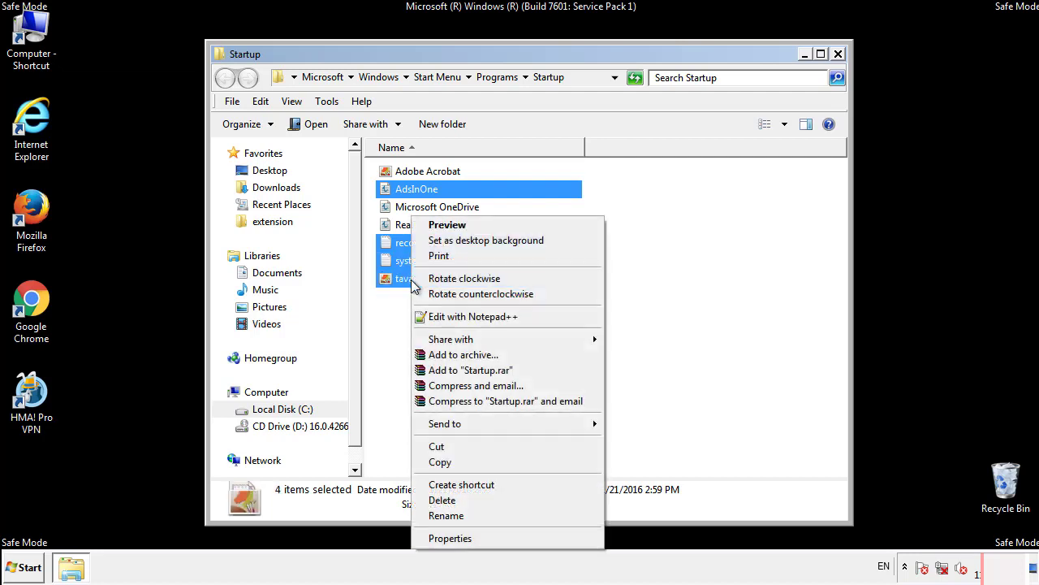
left_click(436, 500)
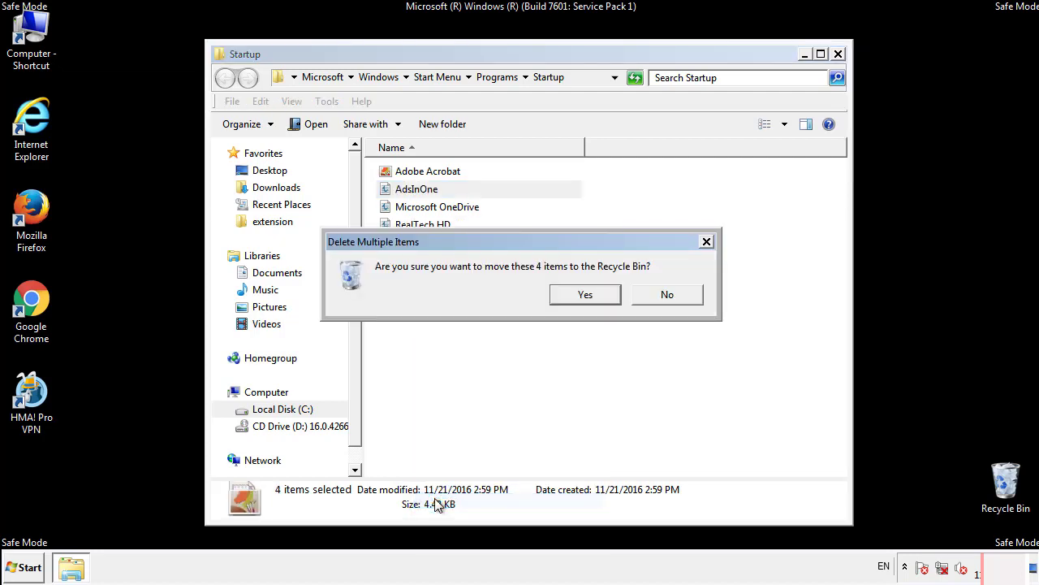
left_click(576, 294)
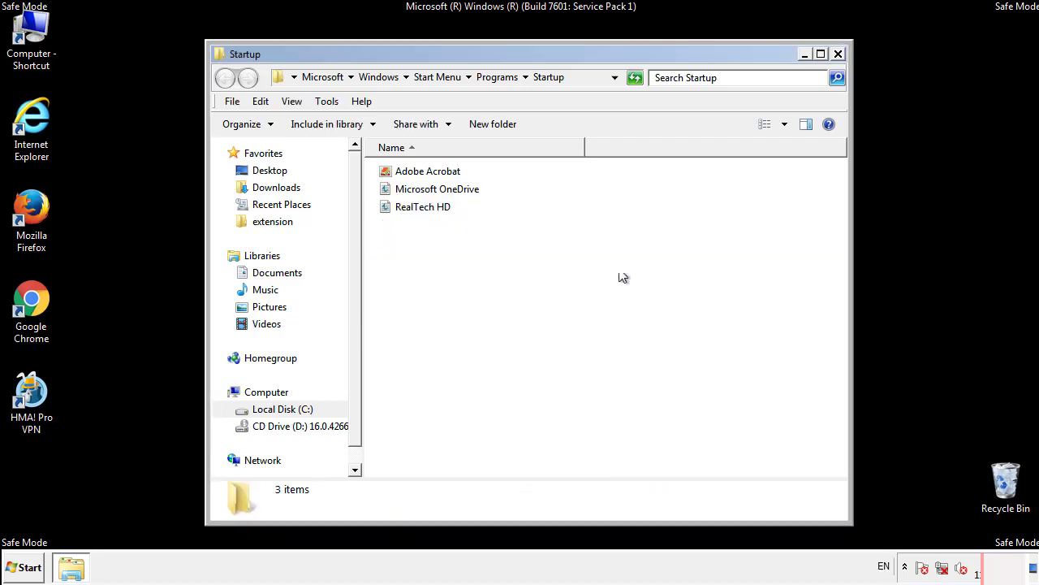
left_click(841, 65)
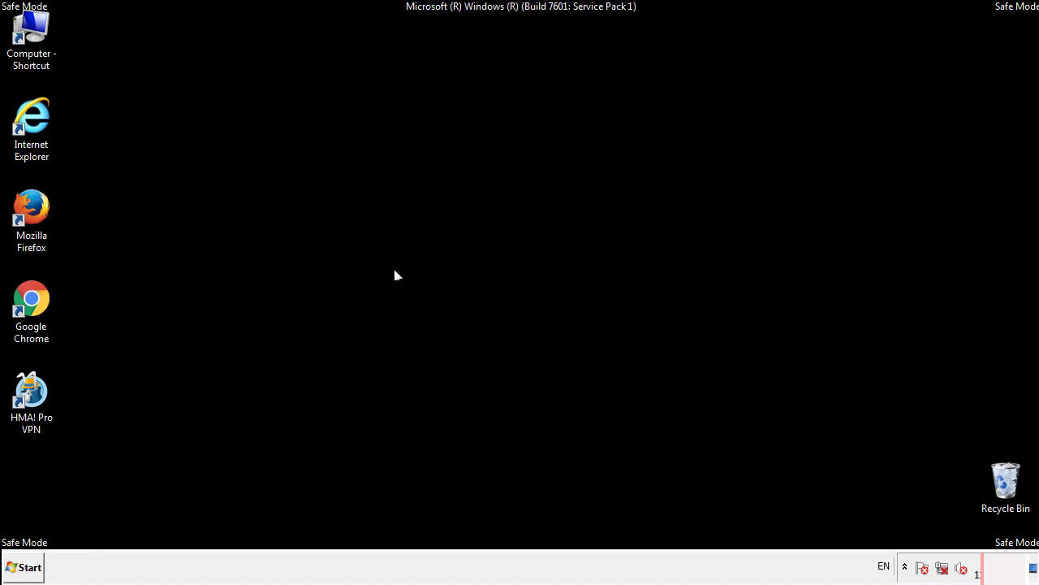
- Launch Registry Editor by searching regedit in the Start menu
left_click(24, 572)
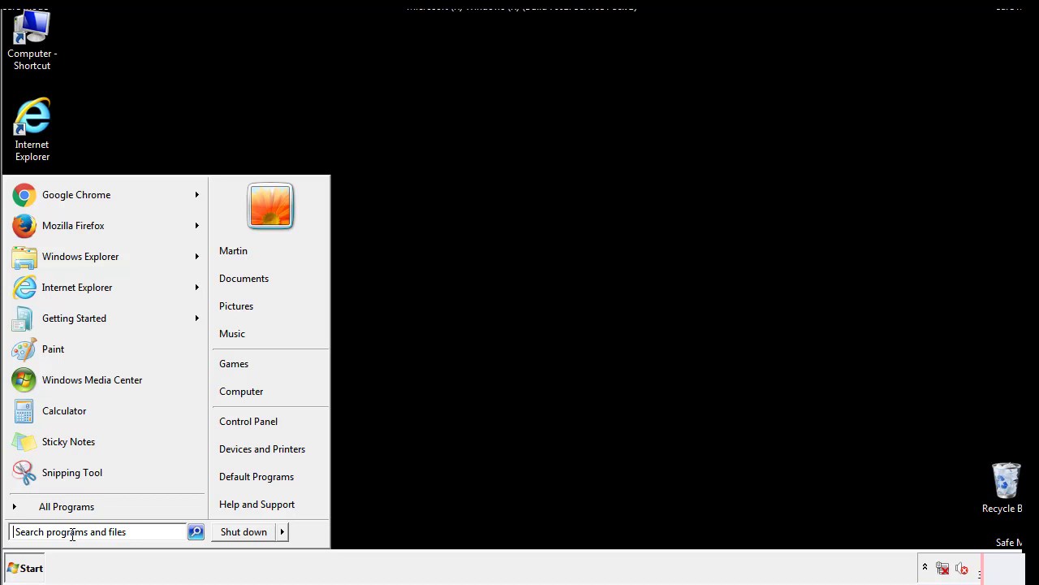
type("reged")
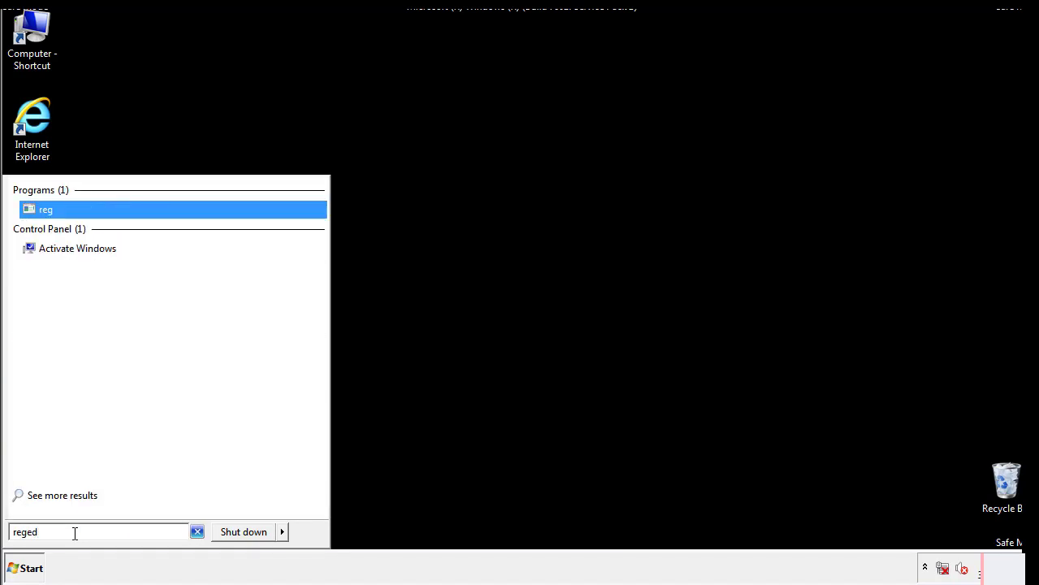
type("it")
key("Return")
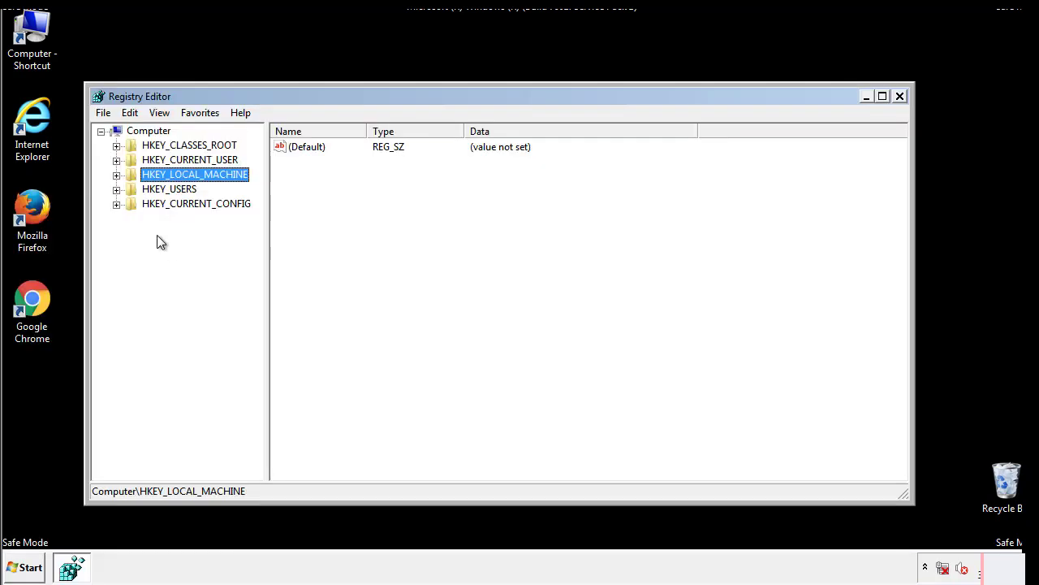
- Expand HKEY_LOCAL_MACHINE > SOFTWARE > Microsoft > Windows > CurrentVersion
left_click(116, 174)
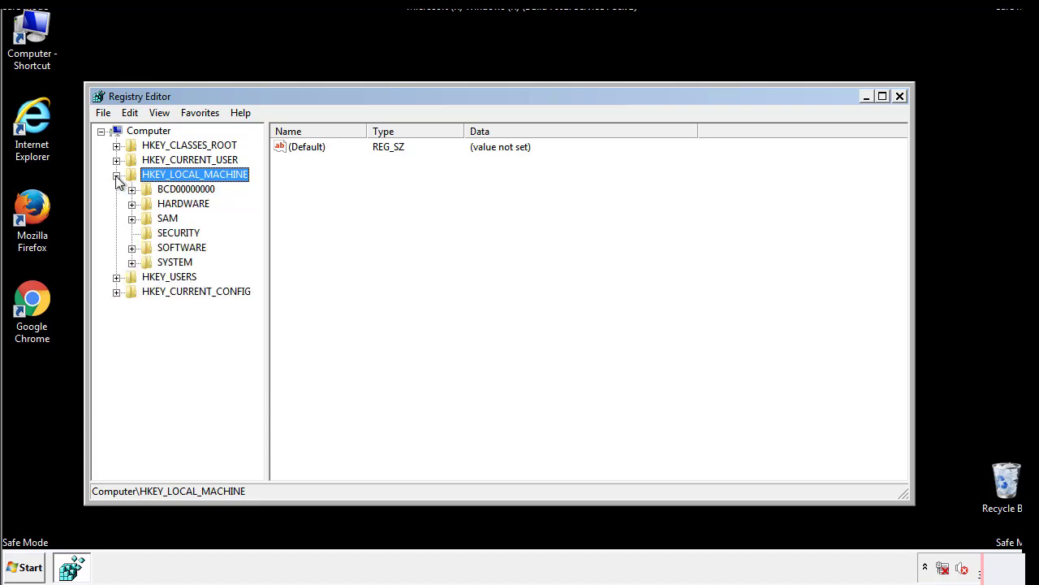
left_click(132, 248)
scroll(256, 240, "down", 1)
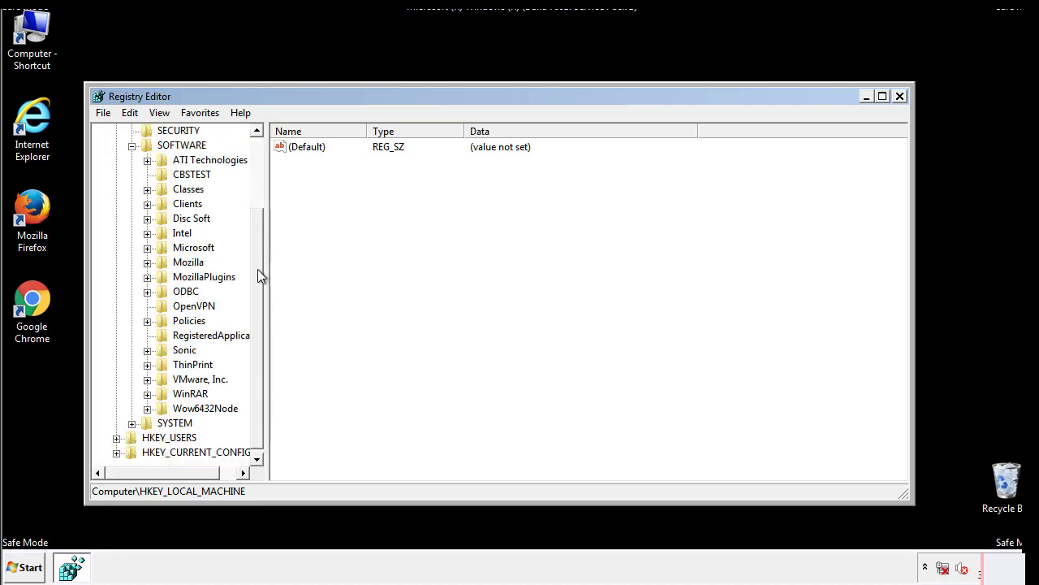
left_click(147, 247)
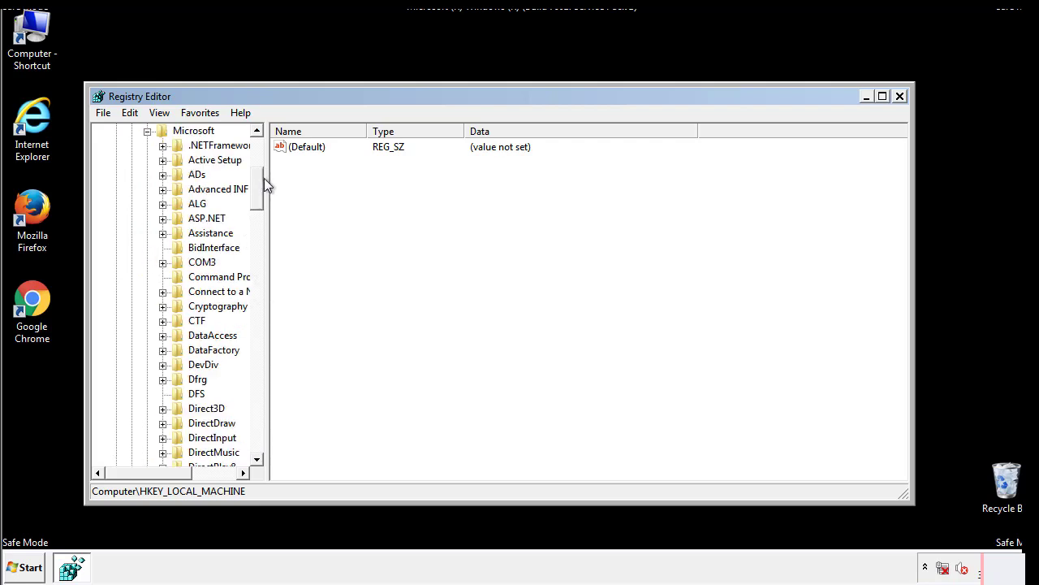
mouse_move(255, 199)
left_mouse_down()
mouse_move(257, 430)
mouse_move(257, 416)
left_mouse_up()
left_click(163, 248)
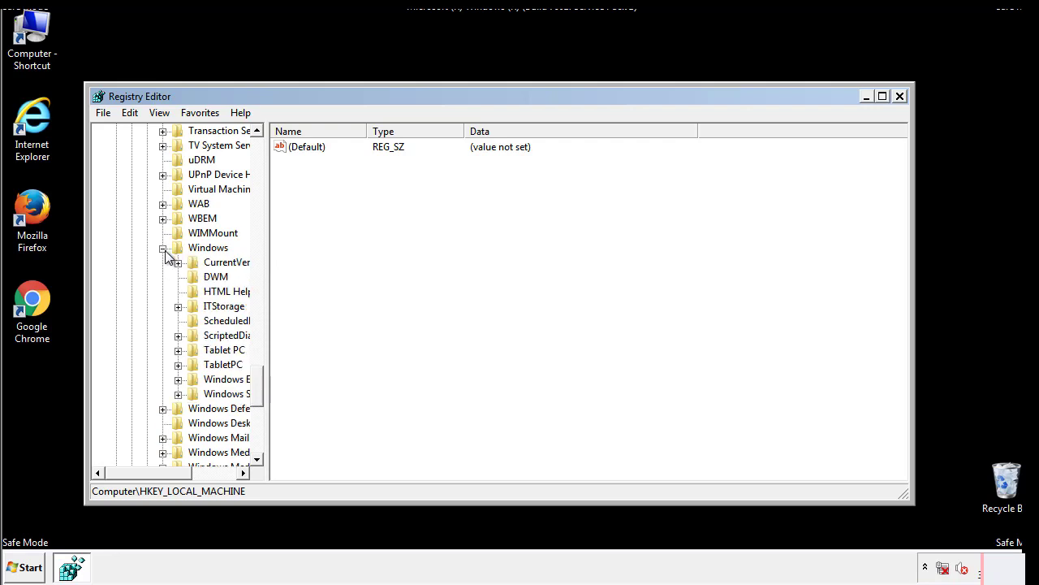
left_click_drag(144, 472, 166, 477)
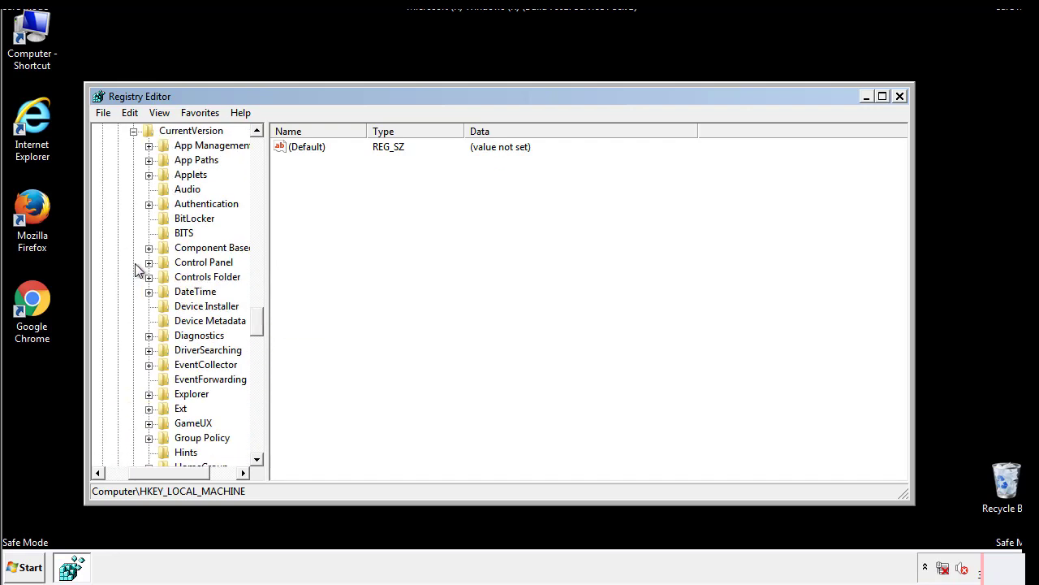
left_click(133, 262)
mouse_move(264, 321)
left_mouse_down()
mouse_move(260, 395)
mouse_move(256, 377)
left_mouse_up()
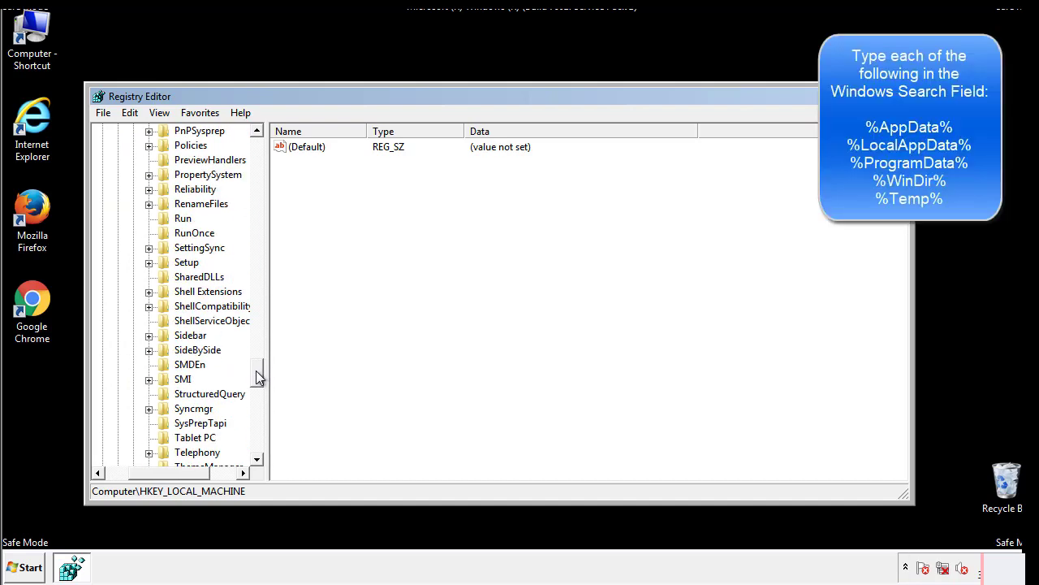
- Delete the tappi.loc value from the HKLM Run key and scroll the tree back up
left_click(171, 220)
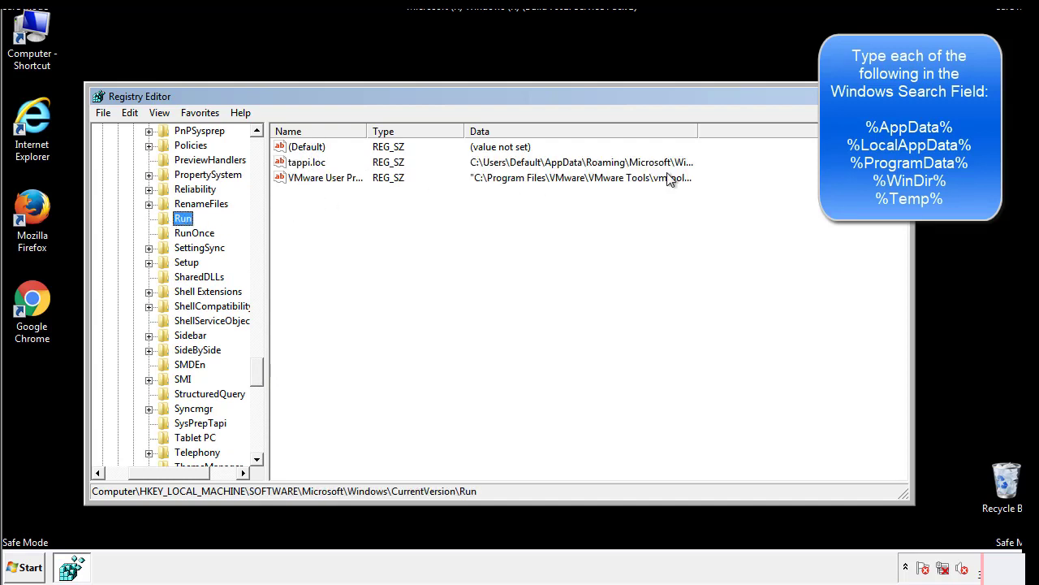
left_click(307, 167)
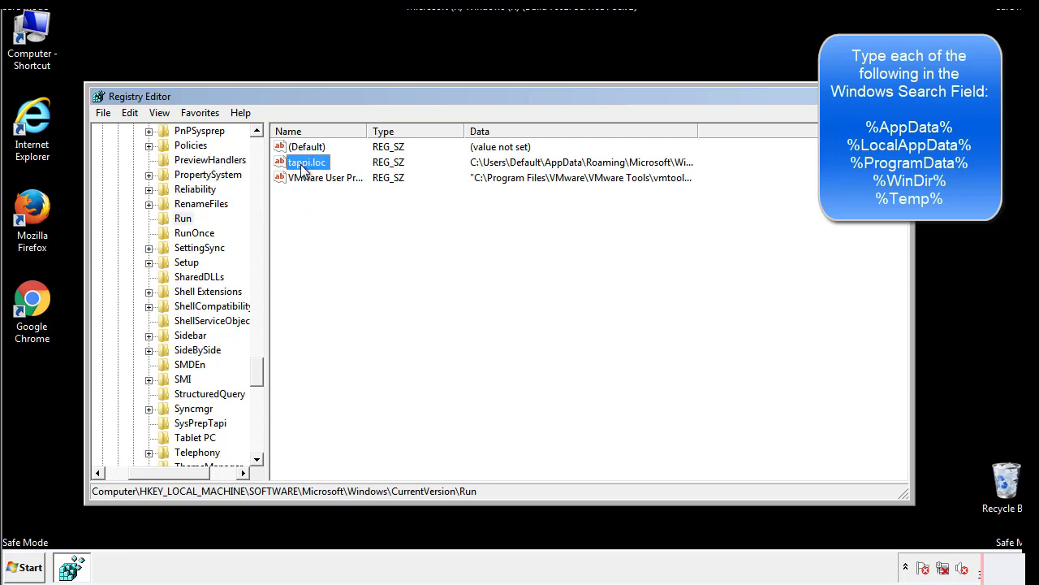
right_click(300, 165)
left_click(325, 212)
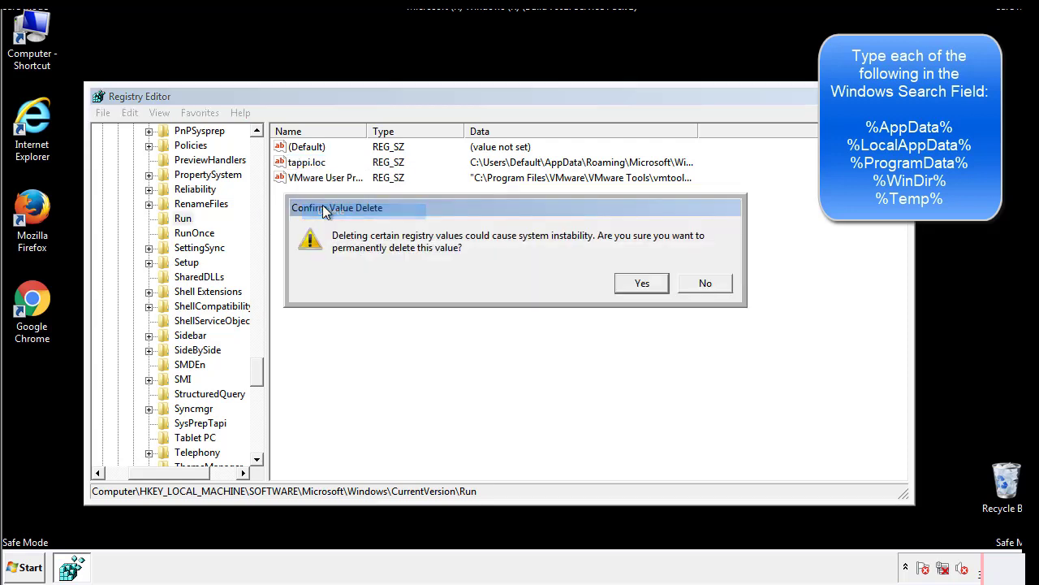
left_click(631, 284)
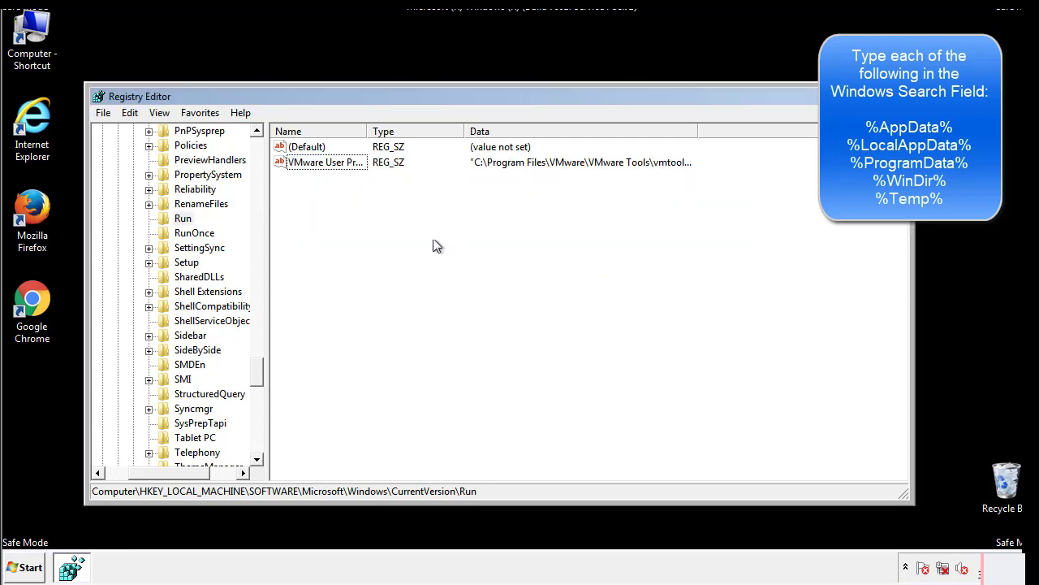
left_click_drag(258, 372, 257, 445)
left_click_drag(195, 472, 126, 482)
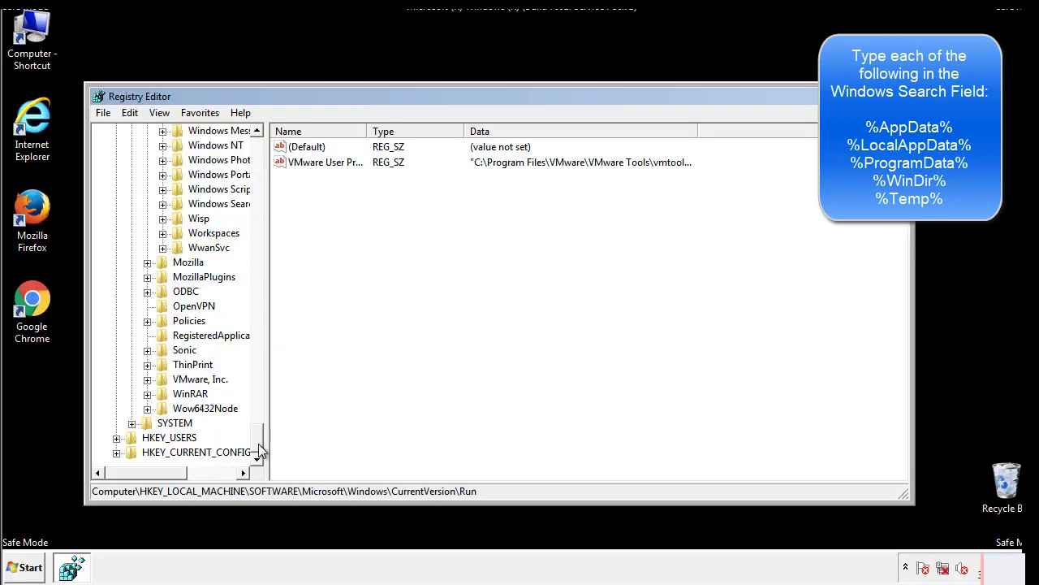
left_click_drag(259, 445, 265, 159)
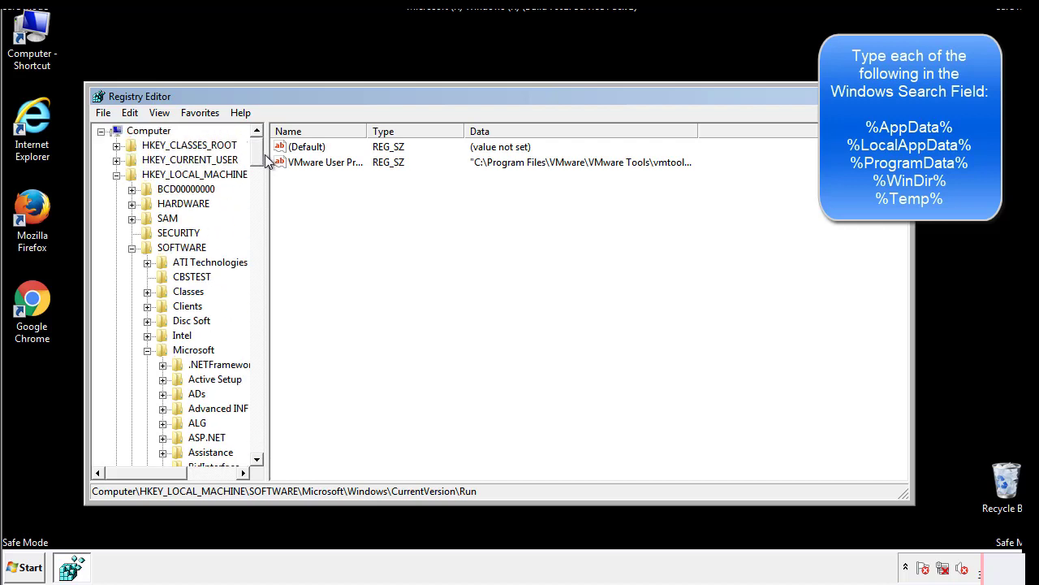
- Collapse HKEY_LOCAL_MACHINE and expand HKEY_CURRENT_USER > Software > Microsoft > Windows > CurrentVersion
left_click(116, 174)
left_click(116, 160)
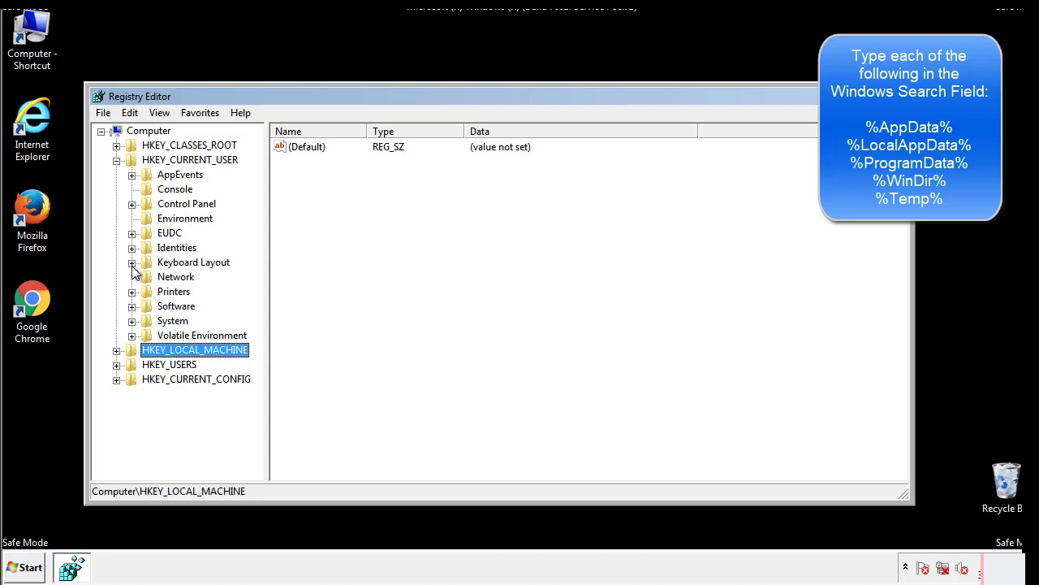
left_click(132, 306)
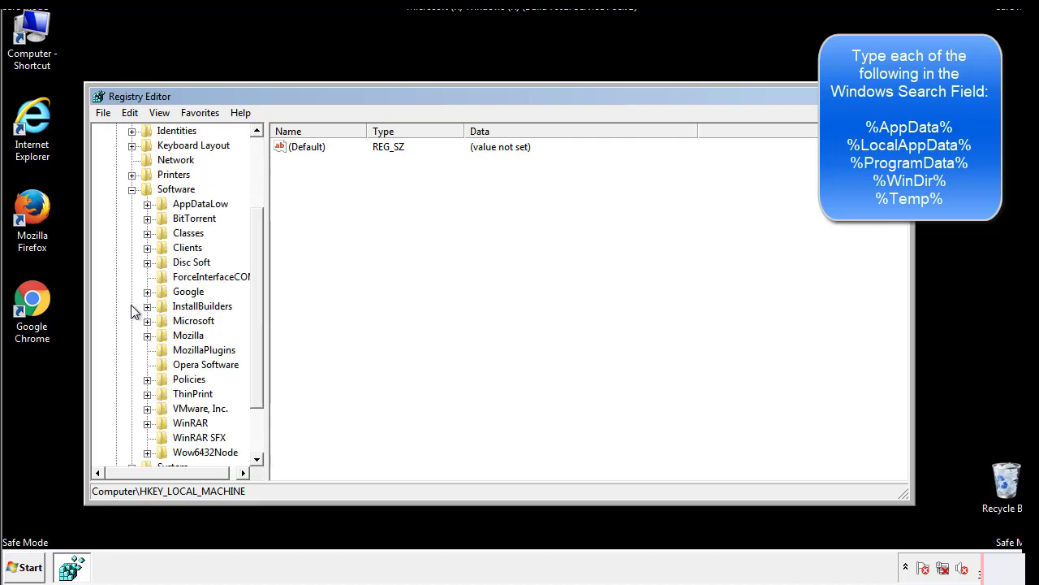
left_click_drag(255, 295, 255, 310)
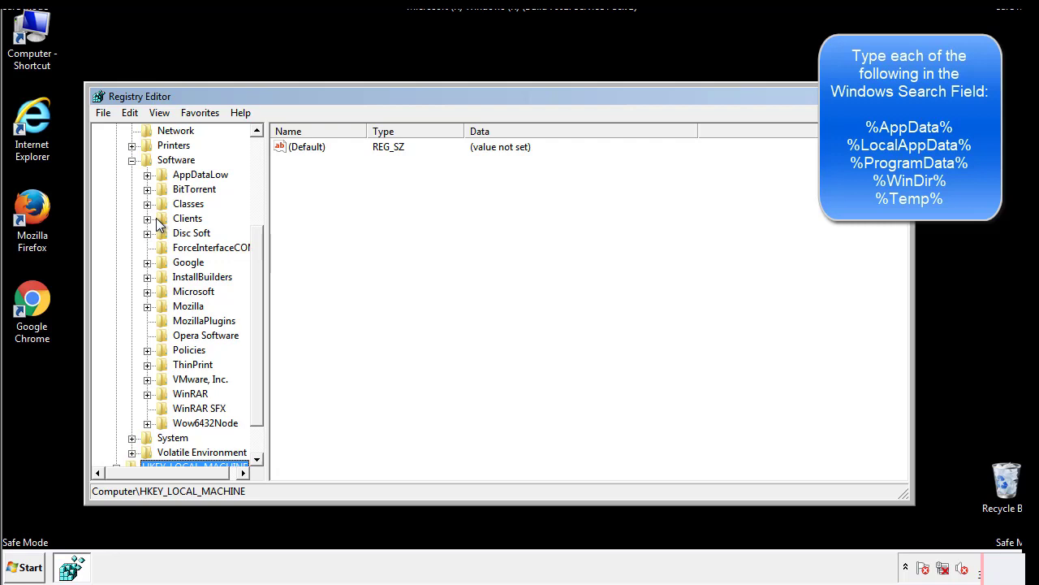
left_click(147, 292)
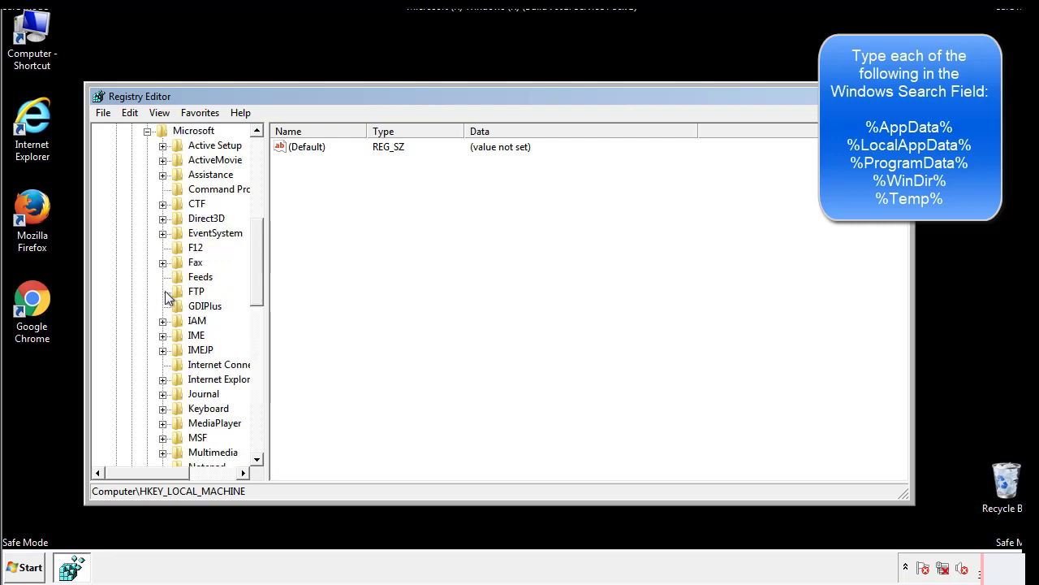
left_click_drag(255, 237, 257, 341)
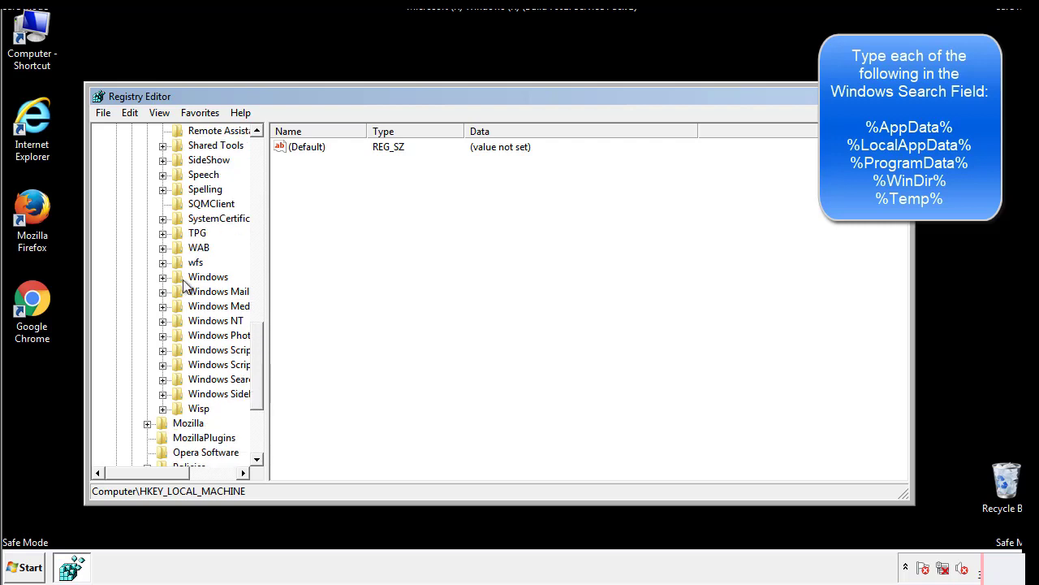
left_click(164, 277)
left_click(178, 293)
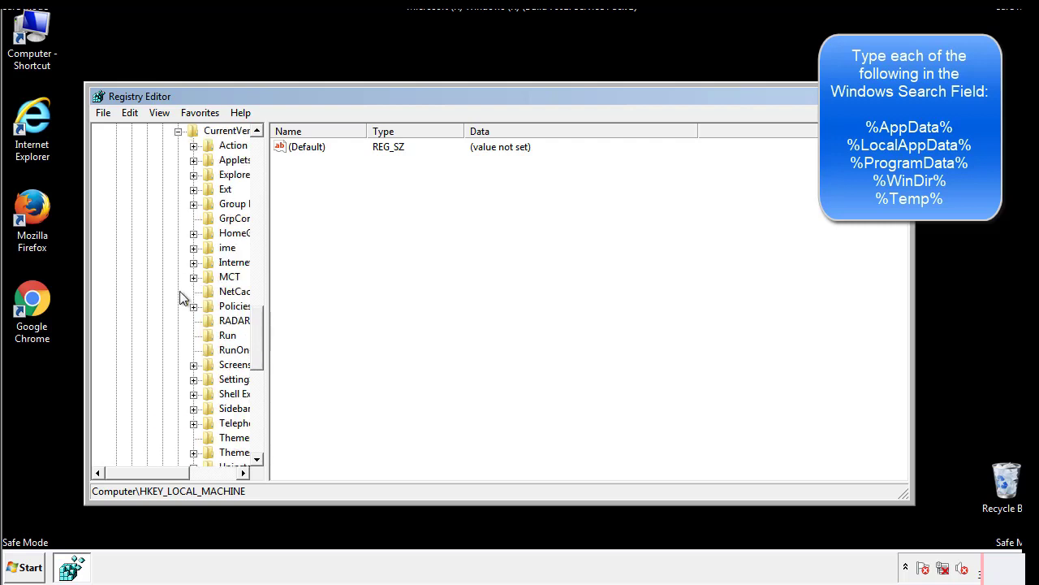
left_click_drag(158, 478, 182, 478)
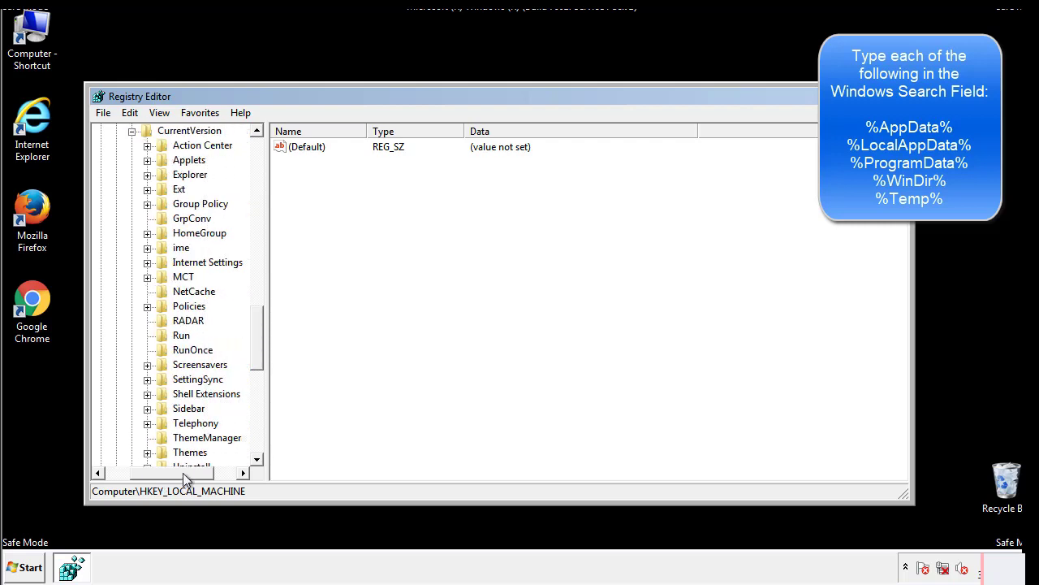
- Review the current user's Run values, only default and DAEMON Tools, then collapse Windows
left_click(179, 335)
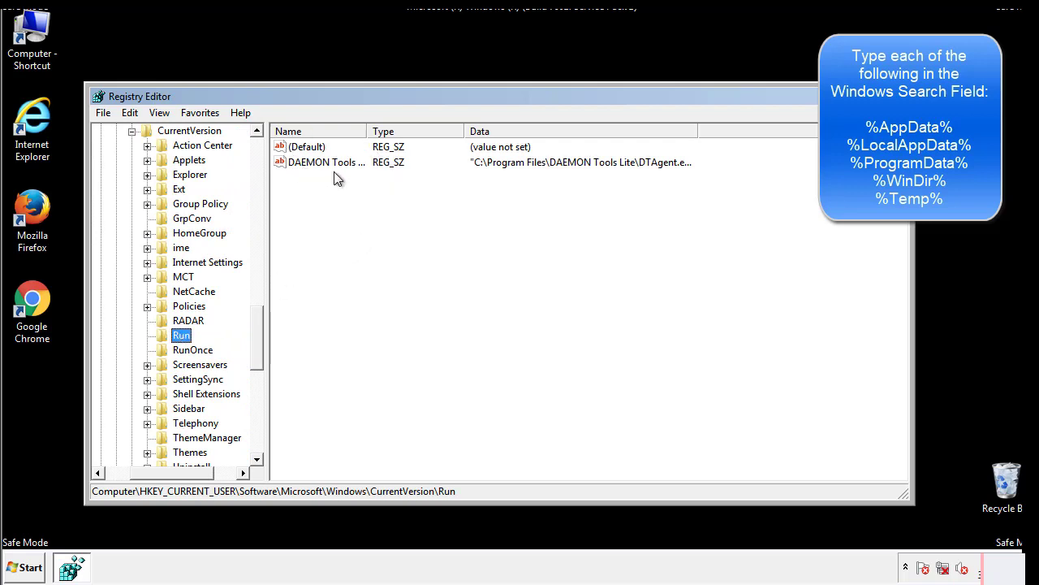
left_click(445, 191)
left_click_drag(172, 470, 147, 471)
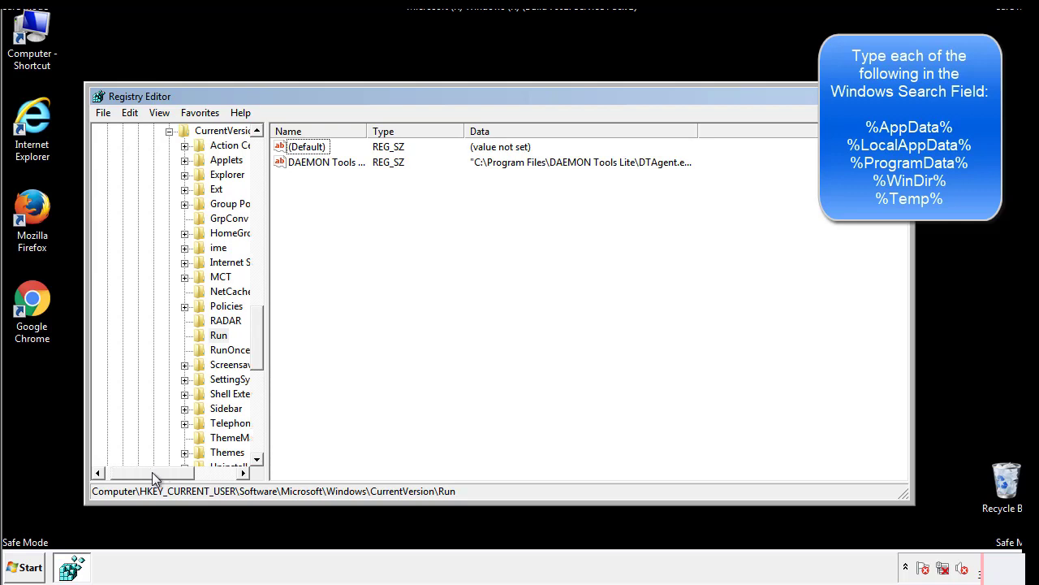
left_click_drag(260, 352, 256, 339)
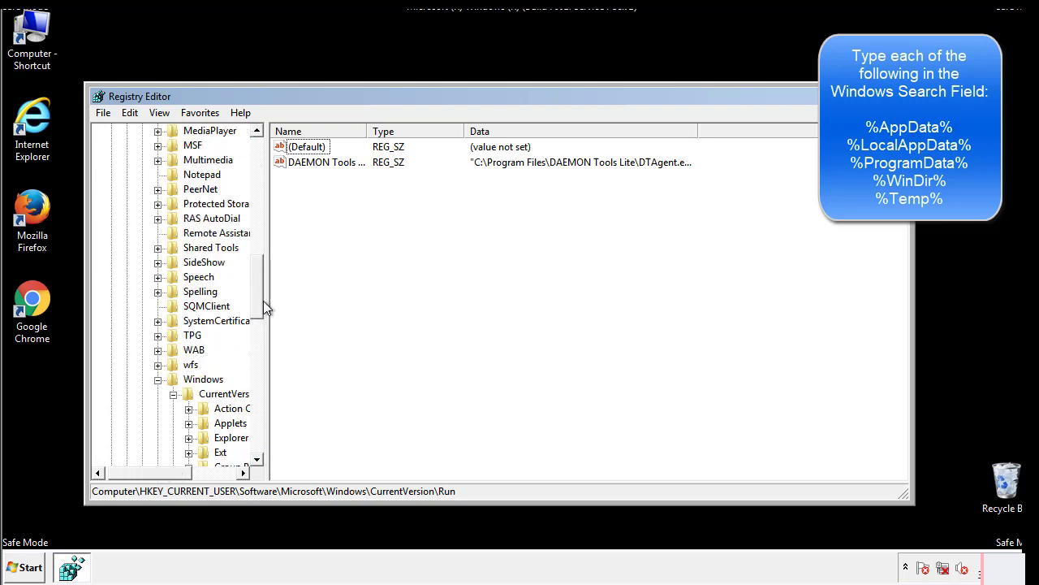
left_click(158, 380)
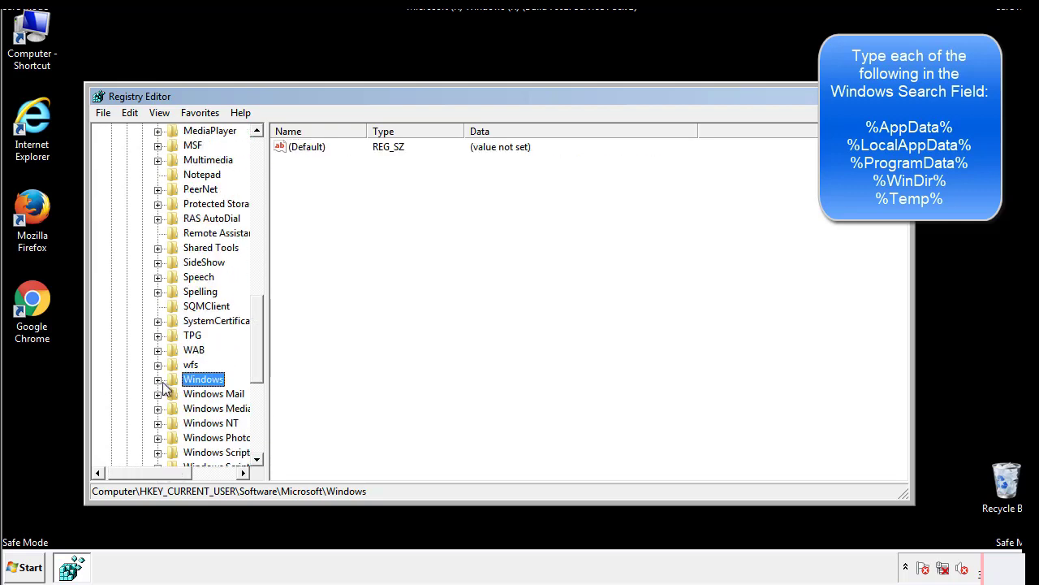
- Search the registry for '%tem' to locate entries pointing at %TEMP%
left_click_drag(260, 362, 261, 201)
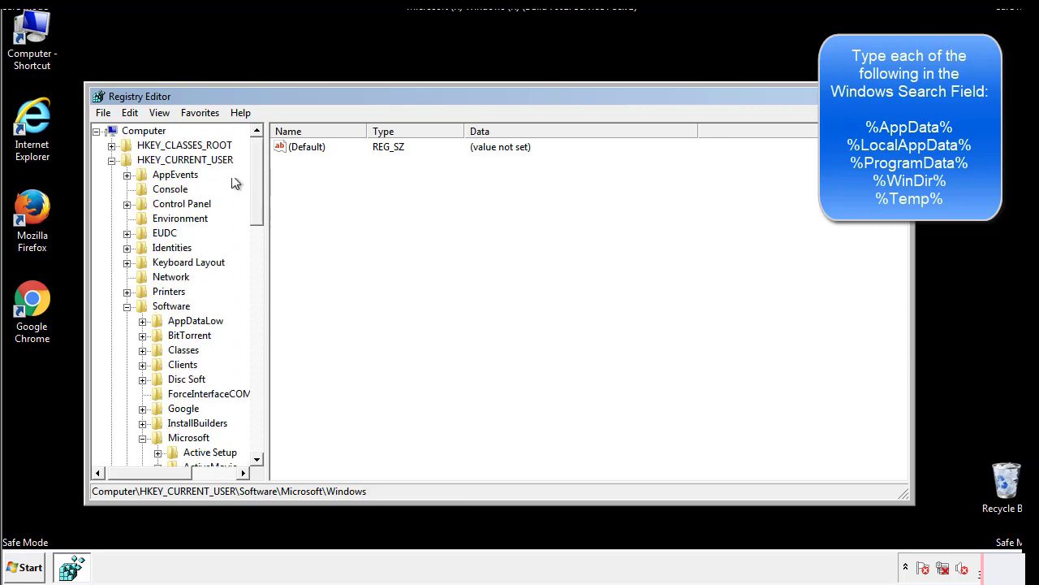
left_click(131, 113)
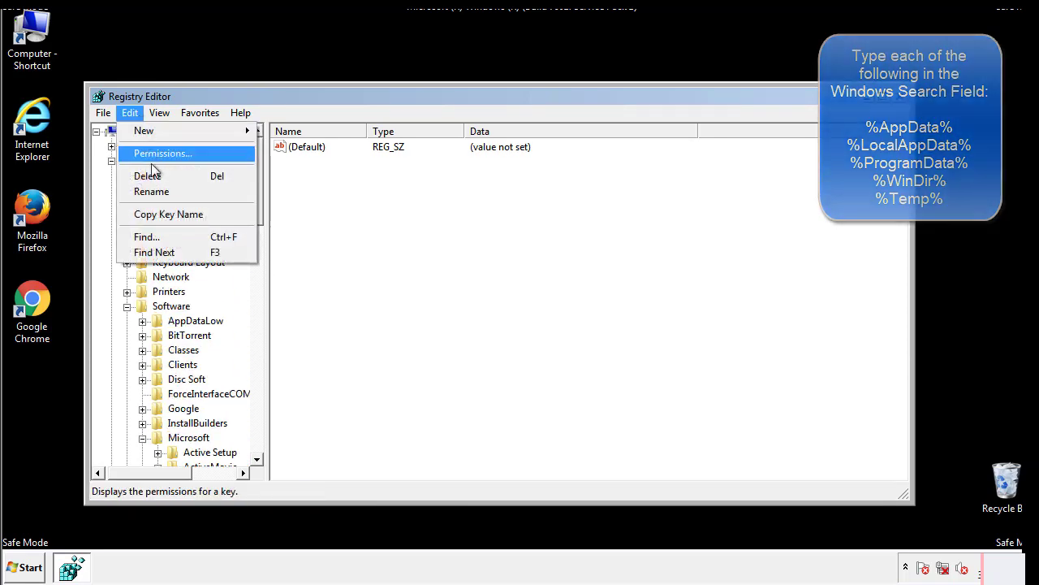
left_click(147, 236)
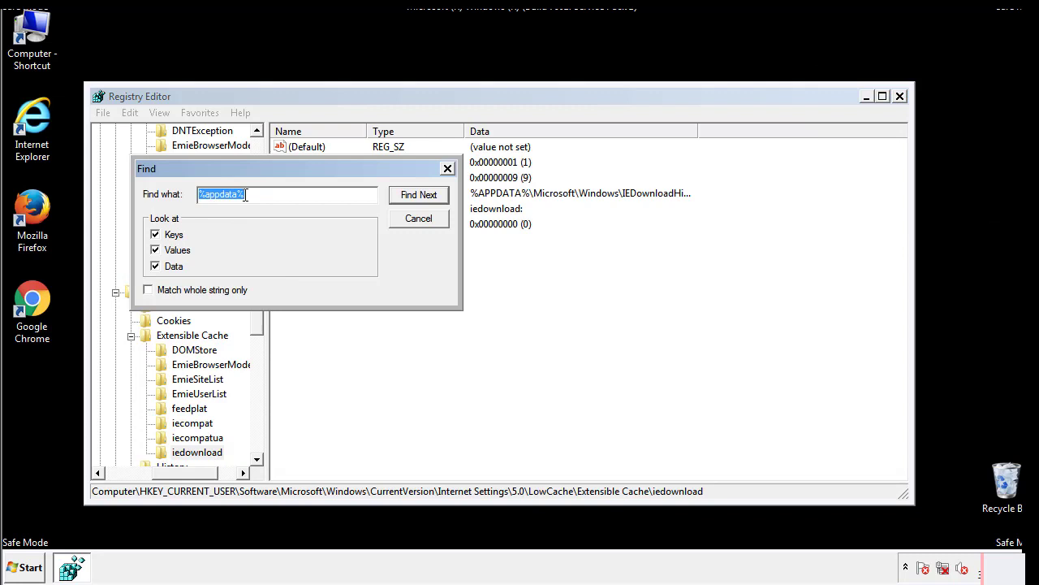
type("%t")
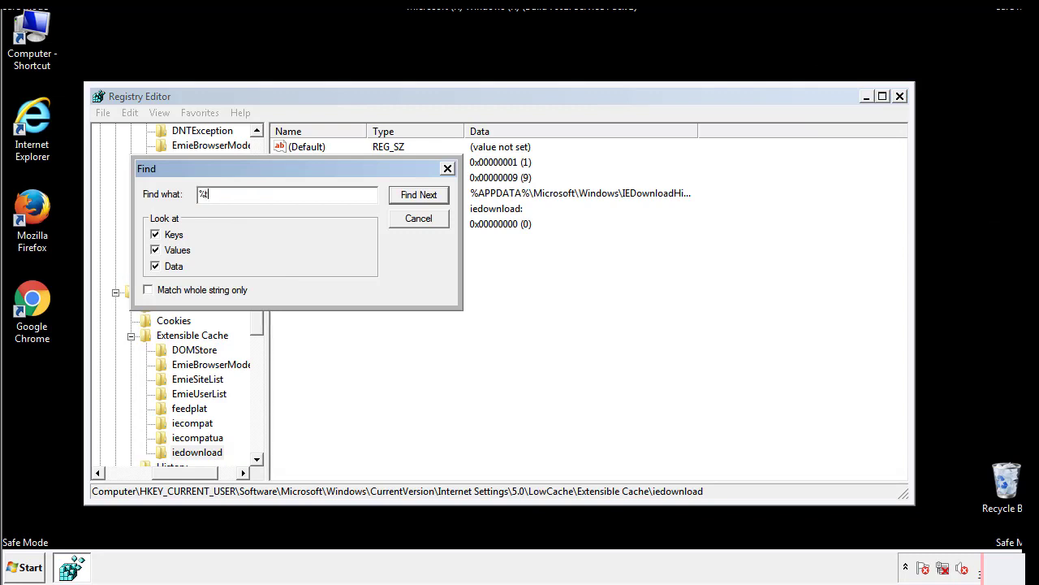
type("emp%")
key("Return")
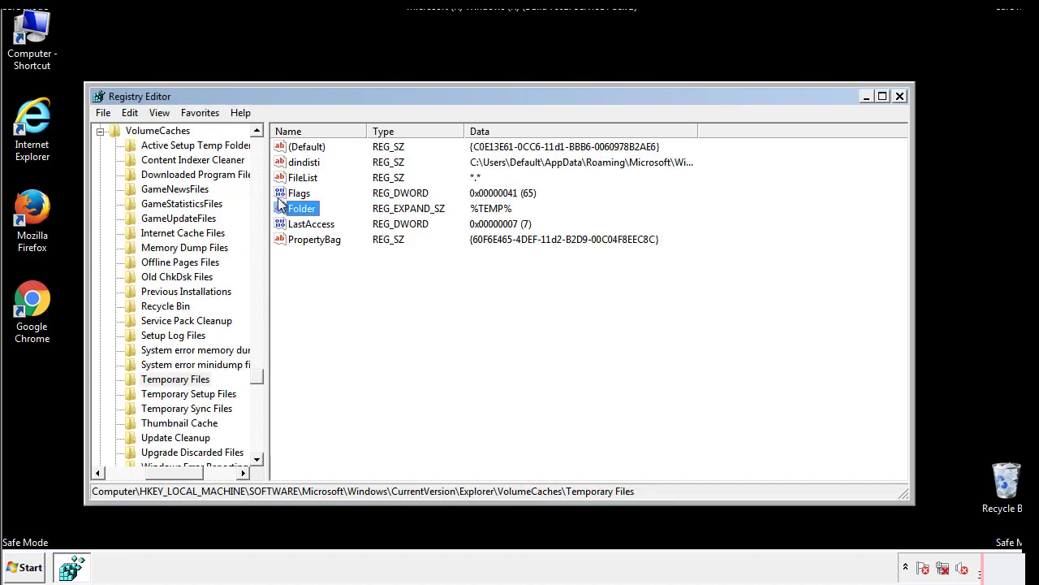
- Delete all values of the Temporary Files key, including dindisti, leaving only (Default)
left_click(427, 284)
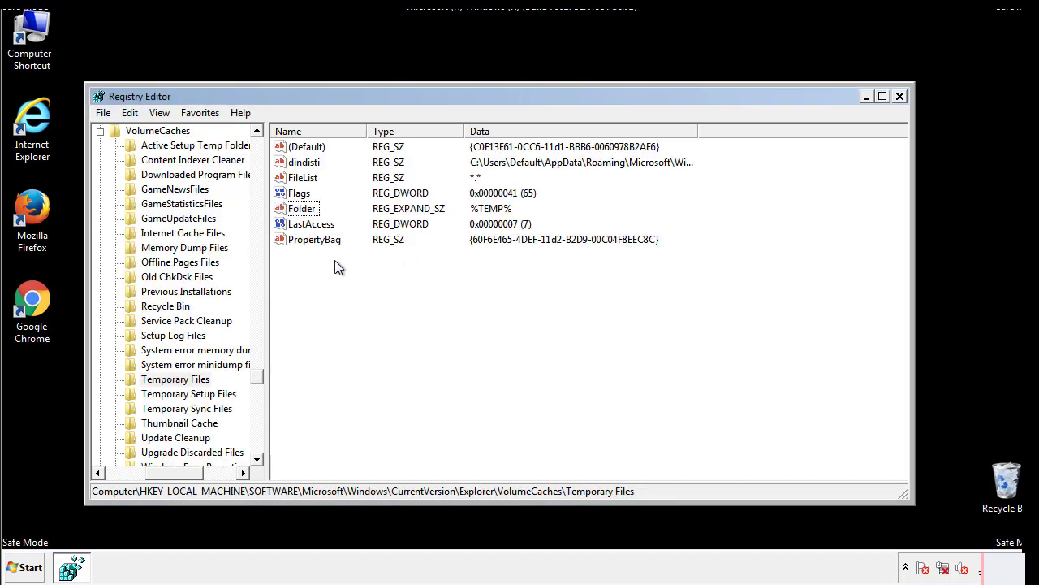
mouse_move(334, 262)
left_mouse_down()
mouse_move(309, 240)
mouse_move(294, 151)
left_mouse_up()
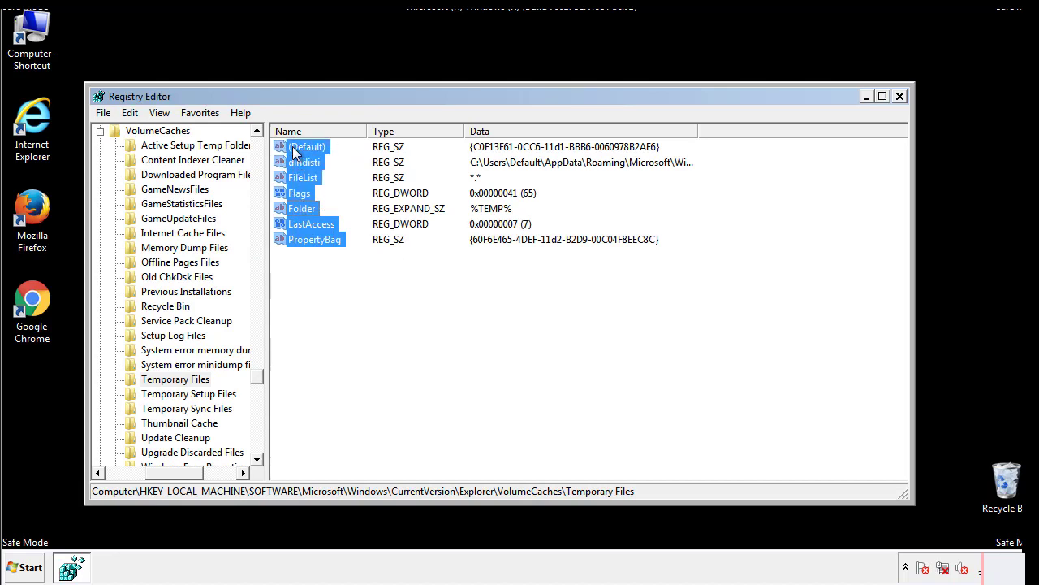
right_click(294, 152)
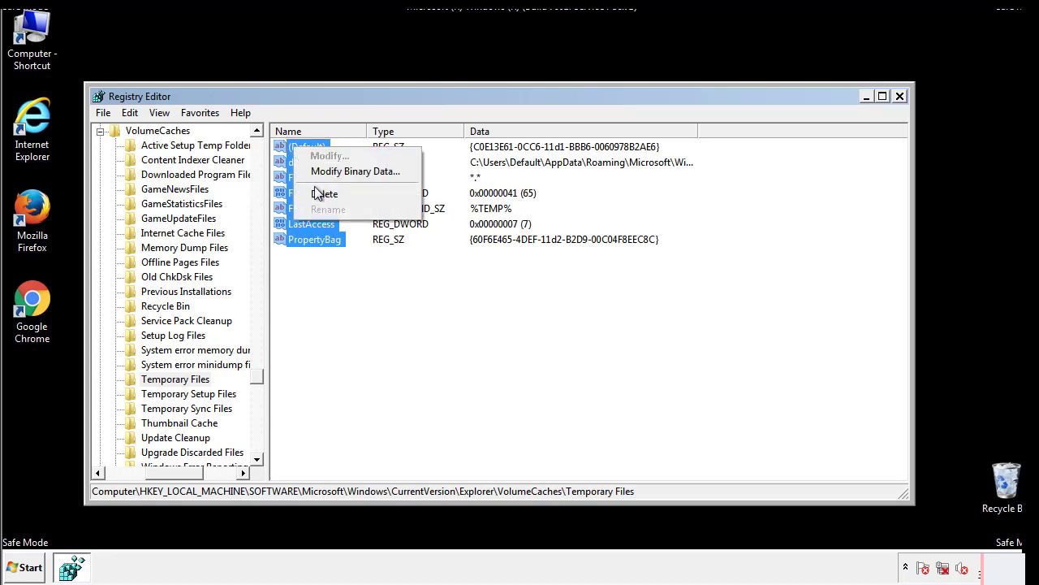
left_click(318, 195)
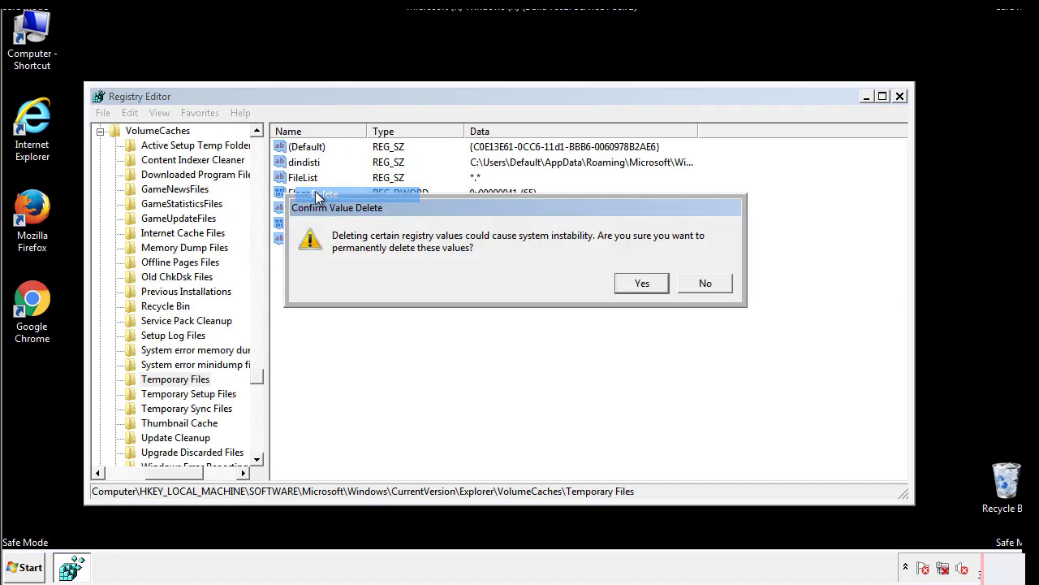
left_click(652, 283)
left_click(362, 200)
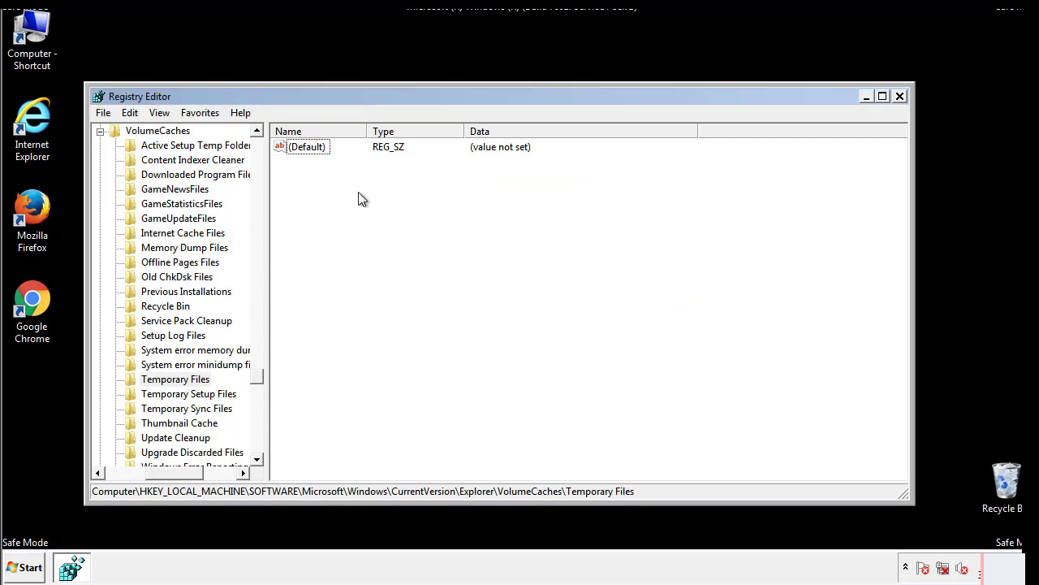
- Close Registry Editor and launch msconfig from the Start search
left_click(900, 97)
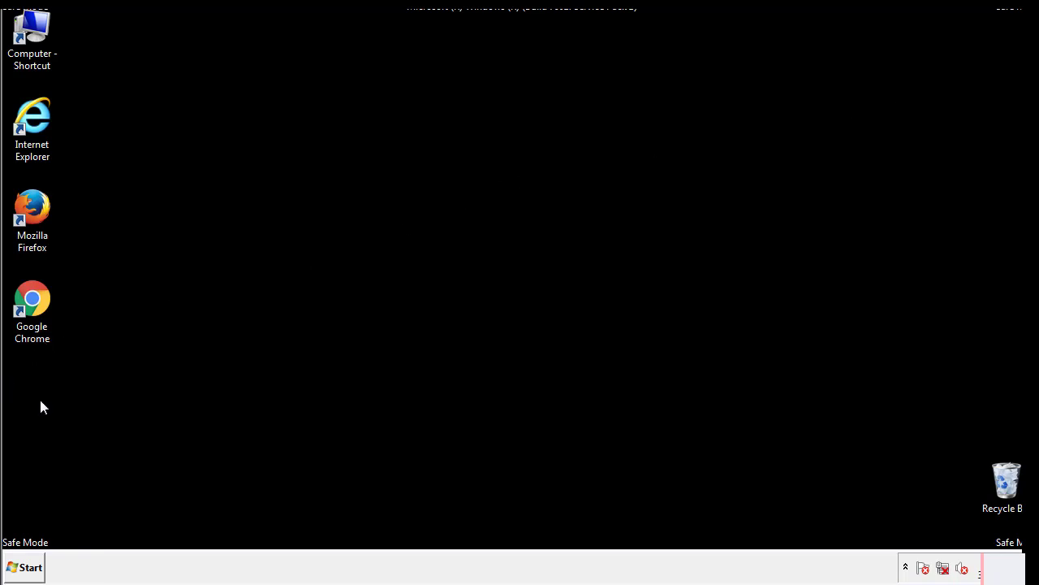
left_click(21, 571)
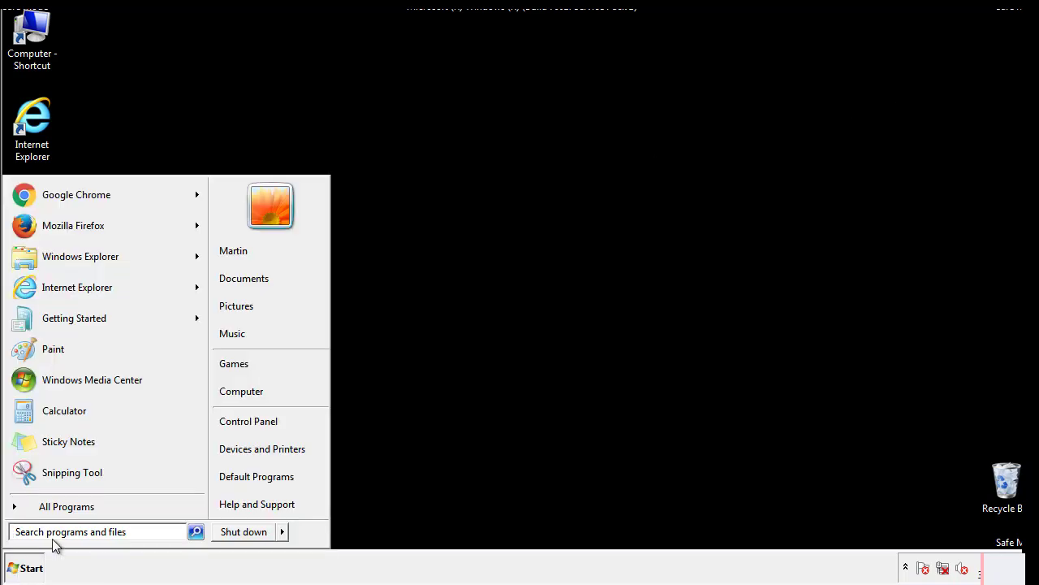
type("mscon")
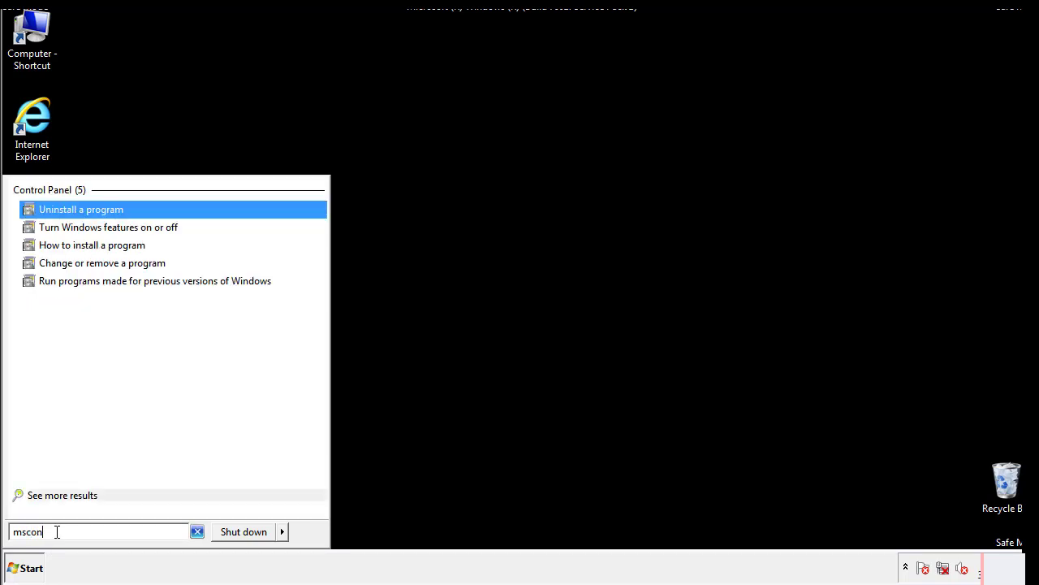
type("fig")
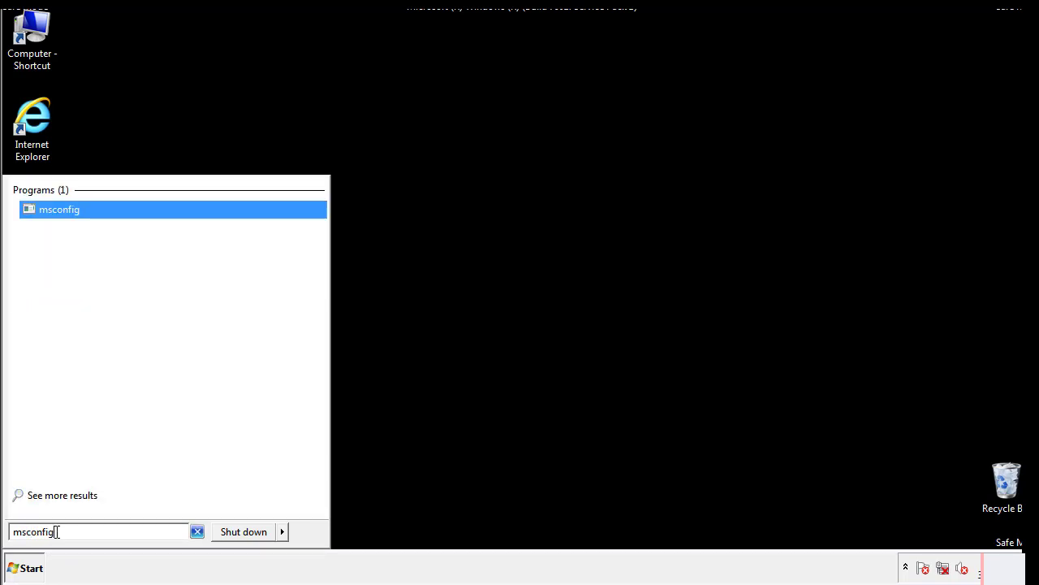
key("Return")
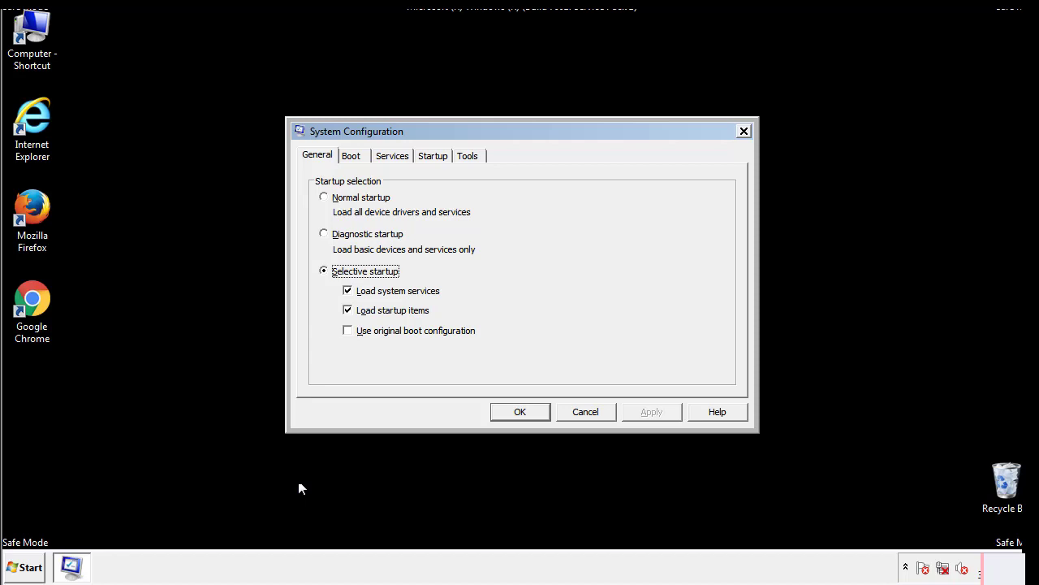
- Clear the Safe boot option on the Boot tab, apply it, and restart Windows
left_click(357, 156)
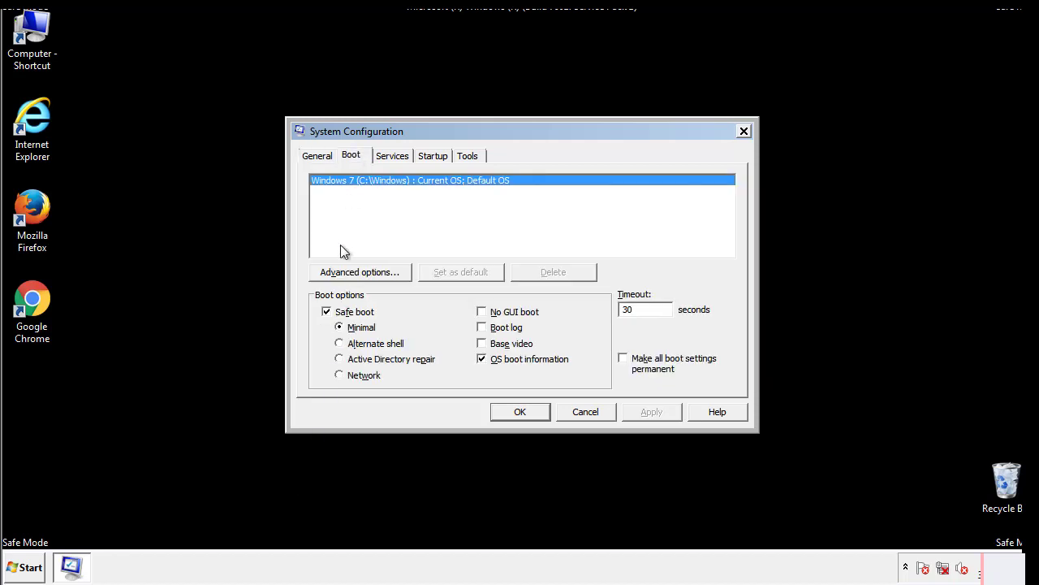
left_click(330, 315)
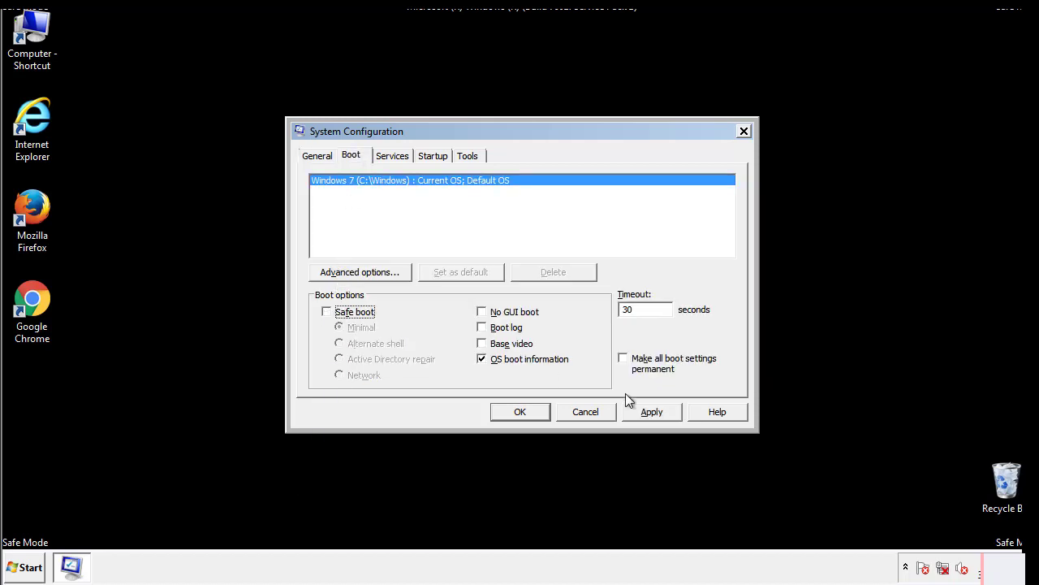
left_click(654, 411)
left_click(520, 411)
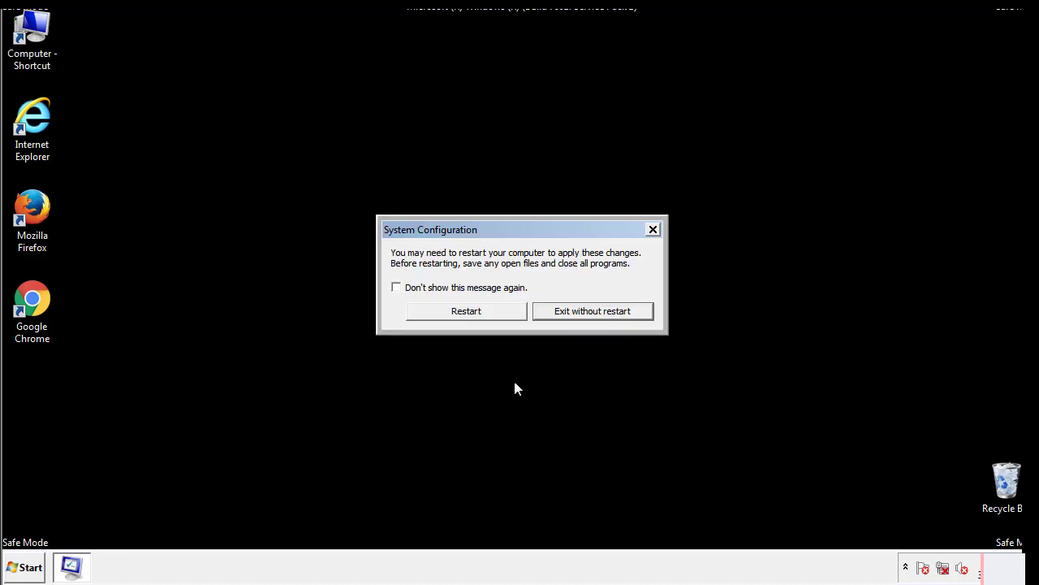
left_click(480, 315)
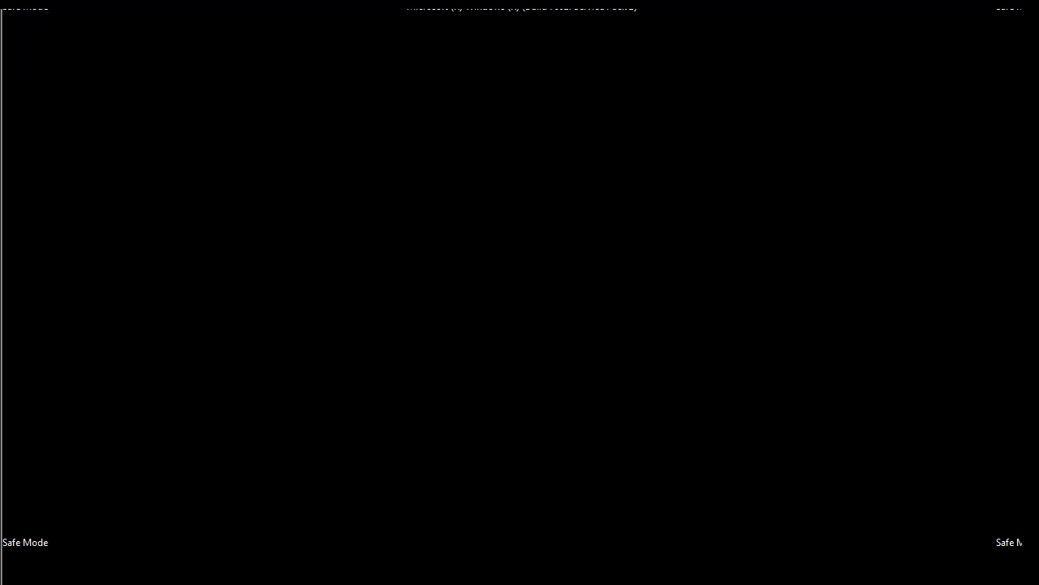